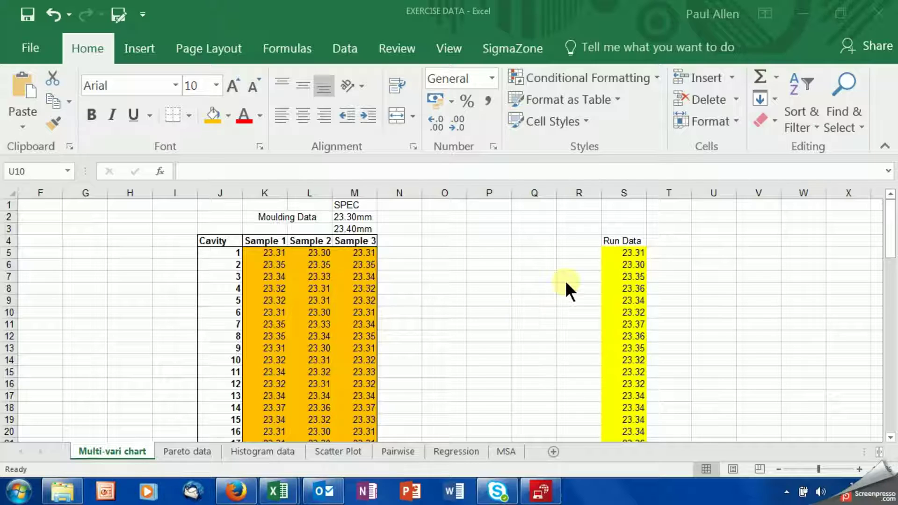
- Plot the 75 Run Data values in S5:S79 as a line chart with markers
left_click(626, 252)
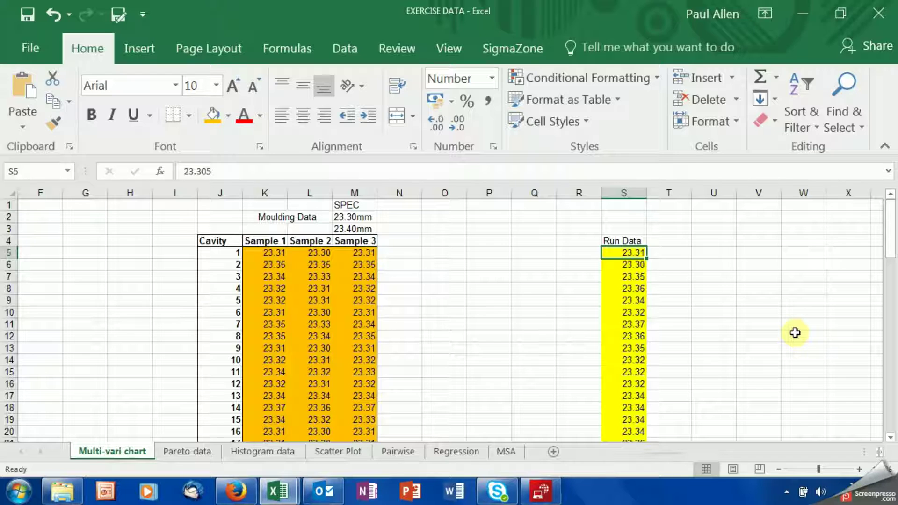
key("ctrl+shift+Down")
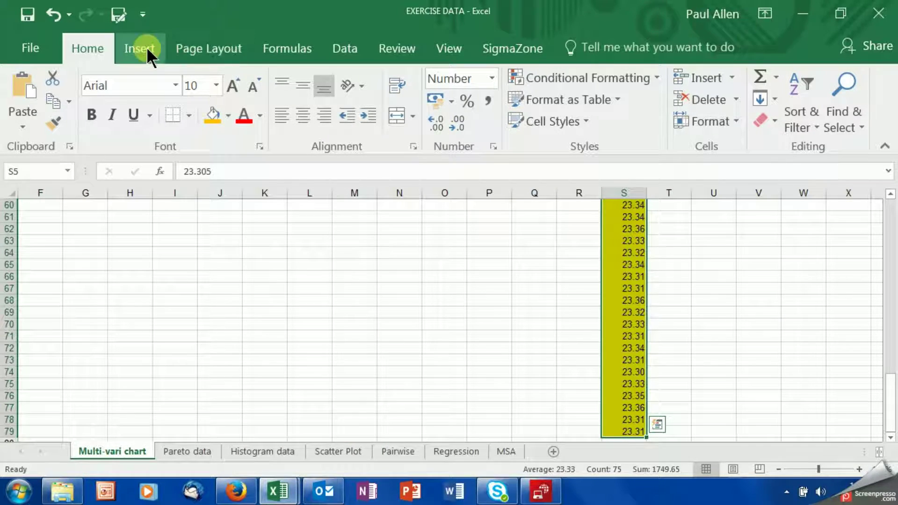
left_click(142, 50)
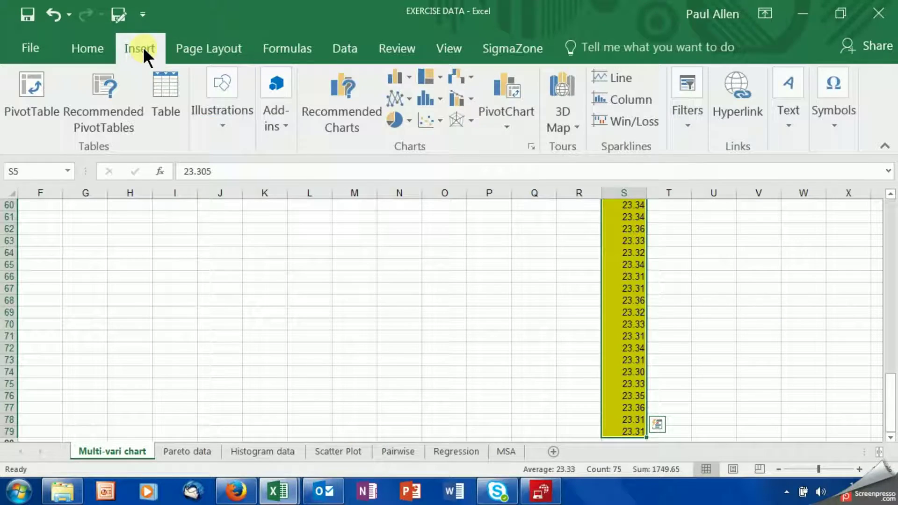
left_click(401, 98)
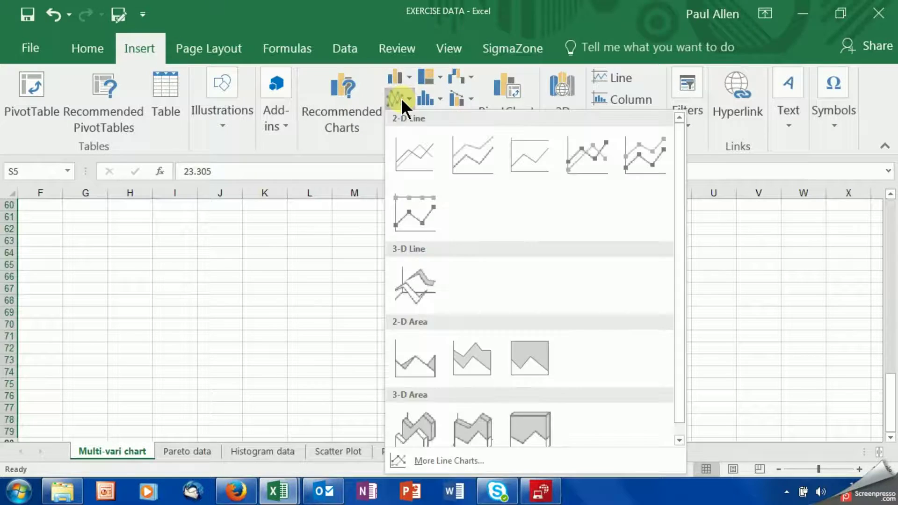
left_click(586, 159)
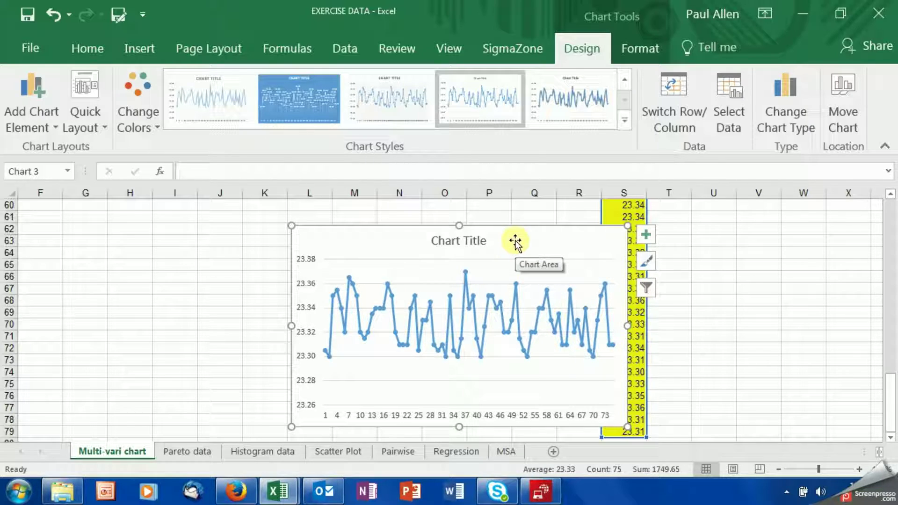
- Delete the run chart and build a SigmaZone histogram of $S$5:$S$79, titling it 'Histogram - Grommits outer diameter'
key("Escape")
key("Delete")
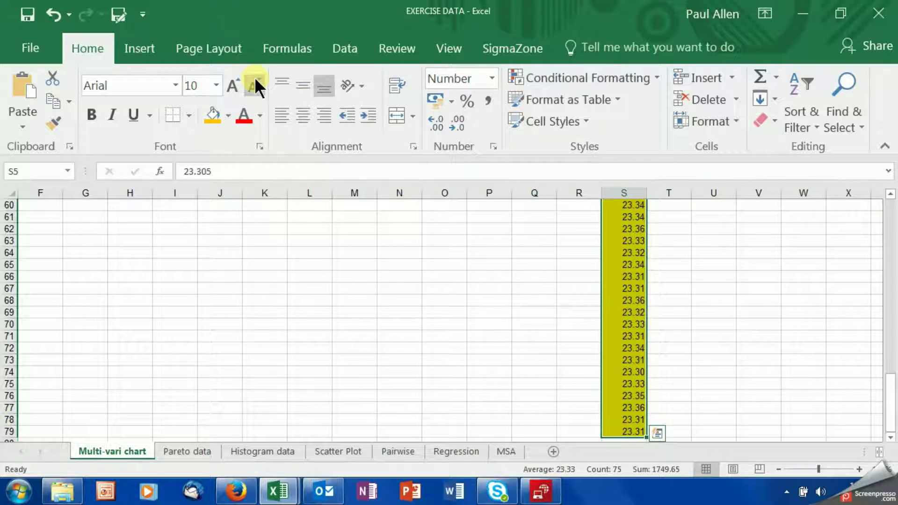
left_click(523, 51)
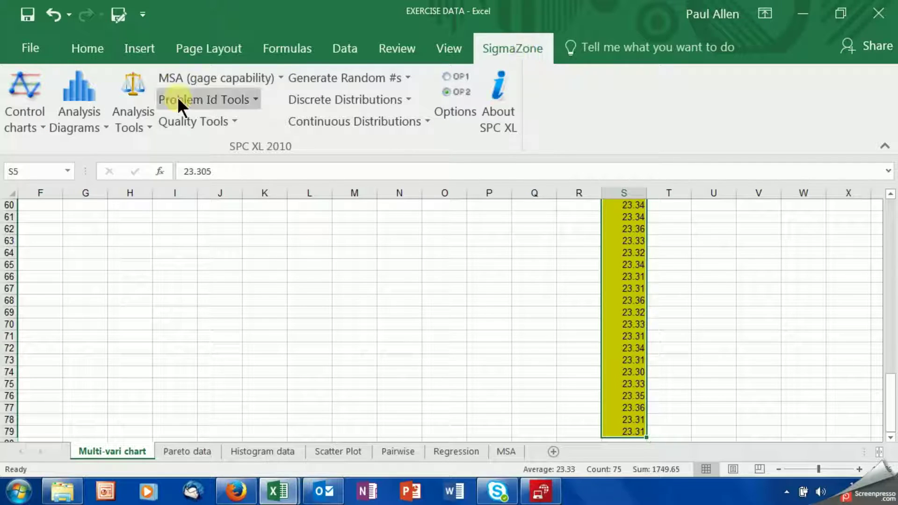
left_click(92, 123)
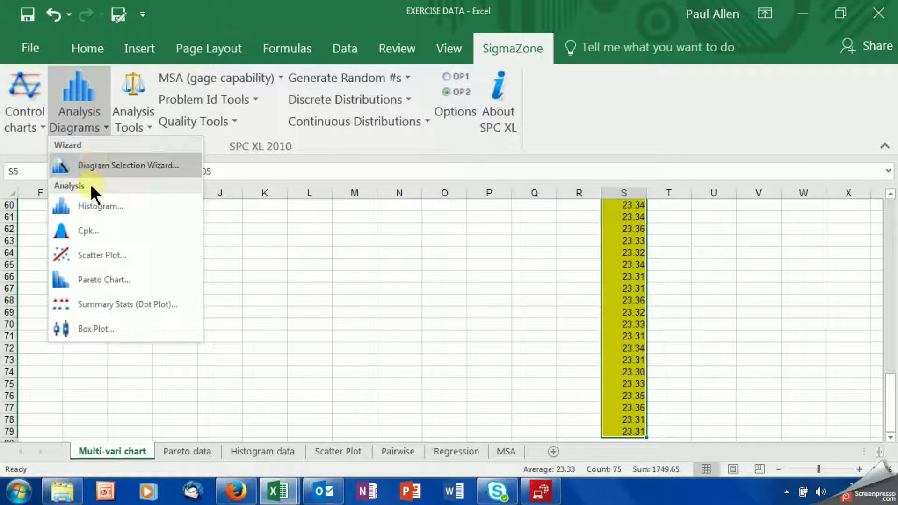
left_click(98, 207)
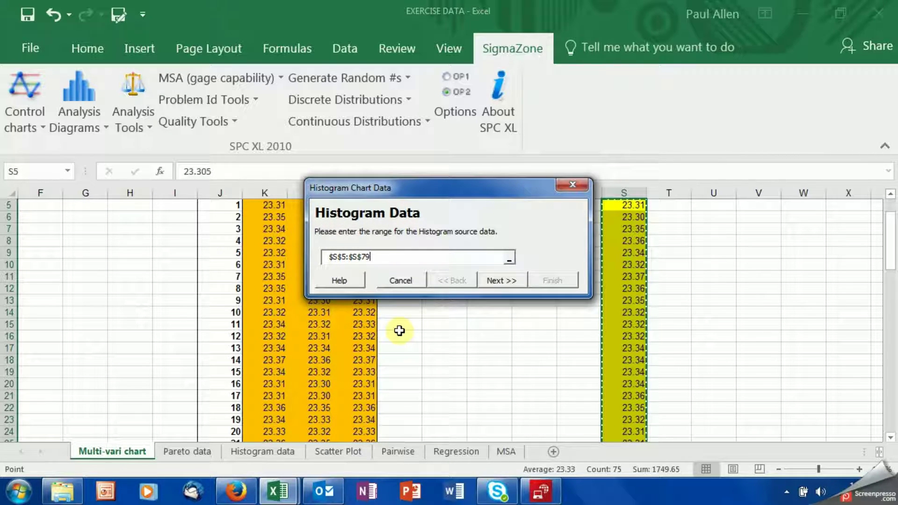
left_click(489, 279)
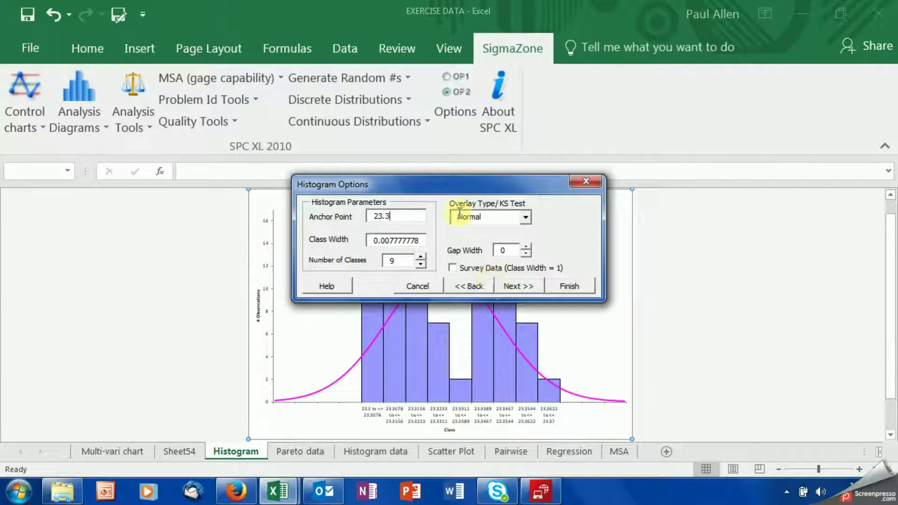
left_click_drag(448, 180, 650, 92)
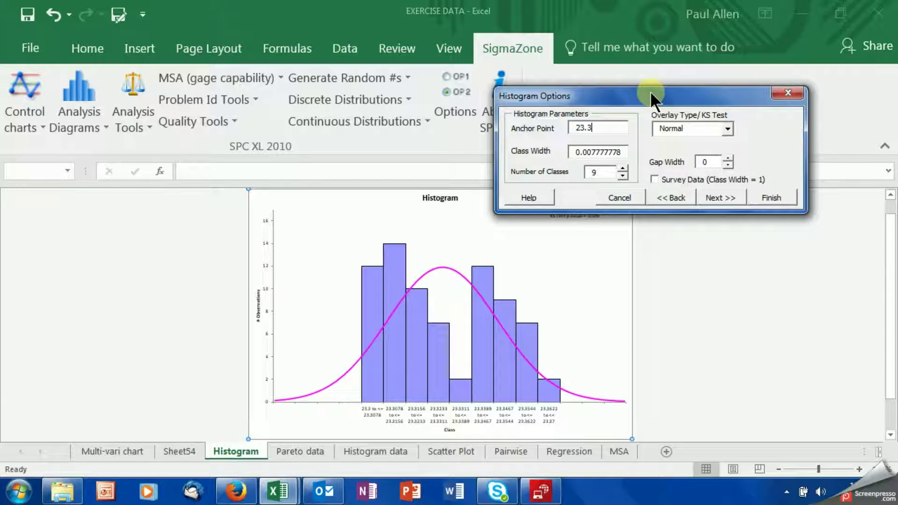
left_click(714, 196)
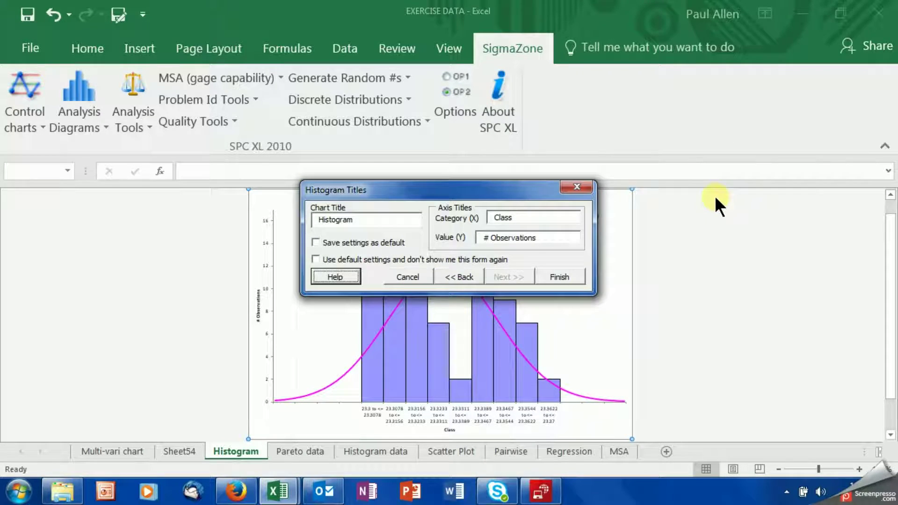
left_click(389, 219)
type("-")
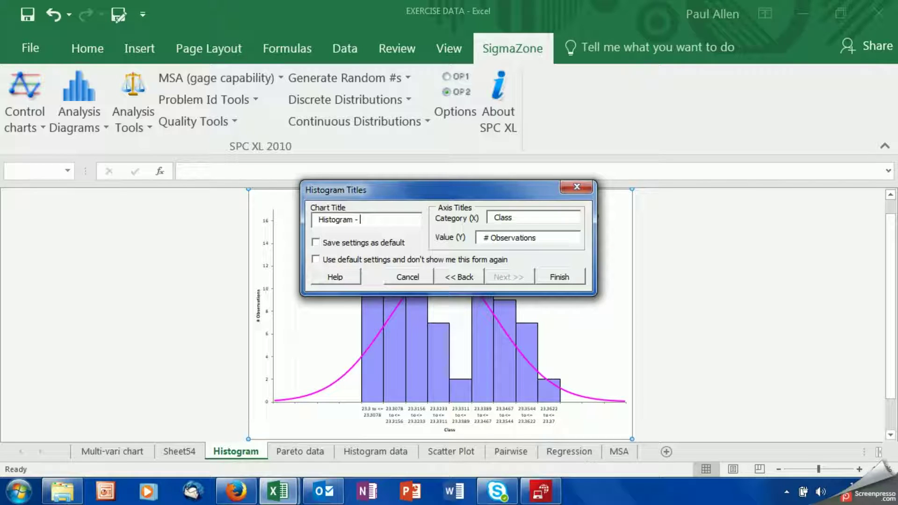
type(" Gr")
type("ommits")
type("oute")
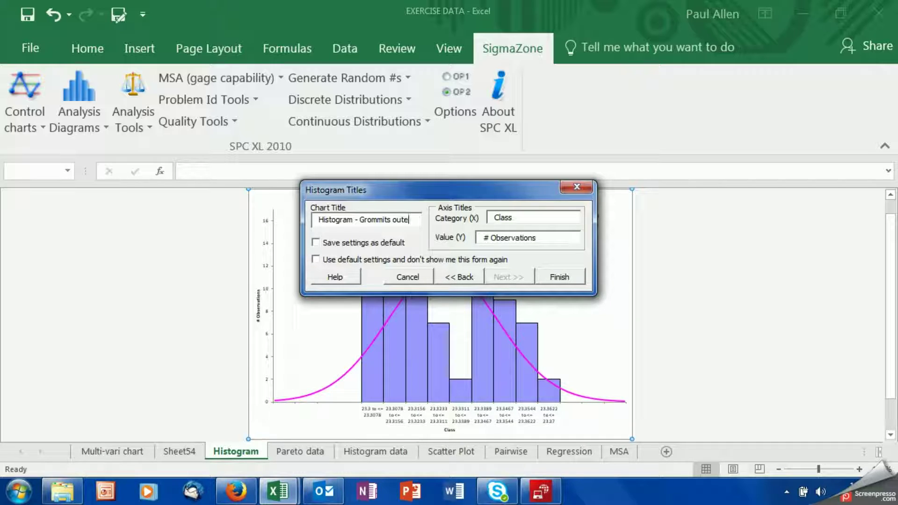
type("r diam")
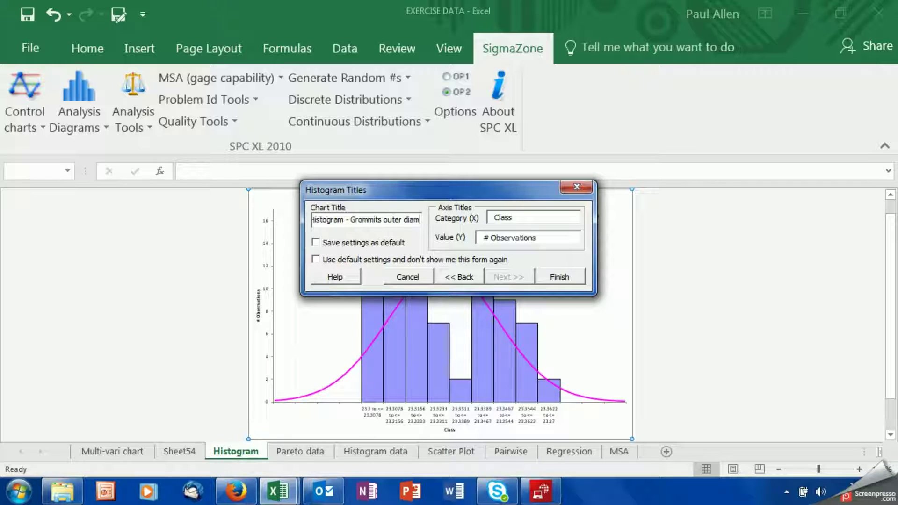
type("eter")
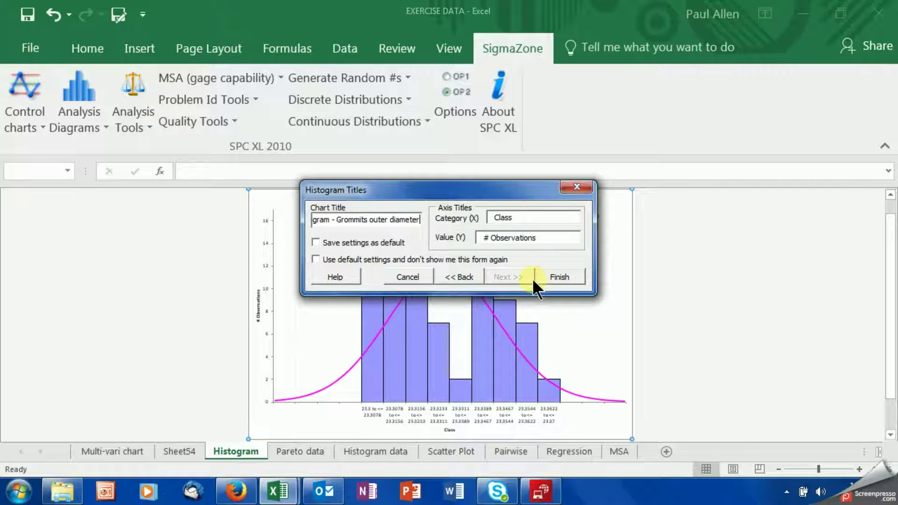
- Finish the histogram so it shows its title and normal distribution statistics
left_click(559, 278)
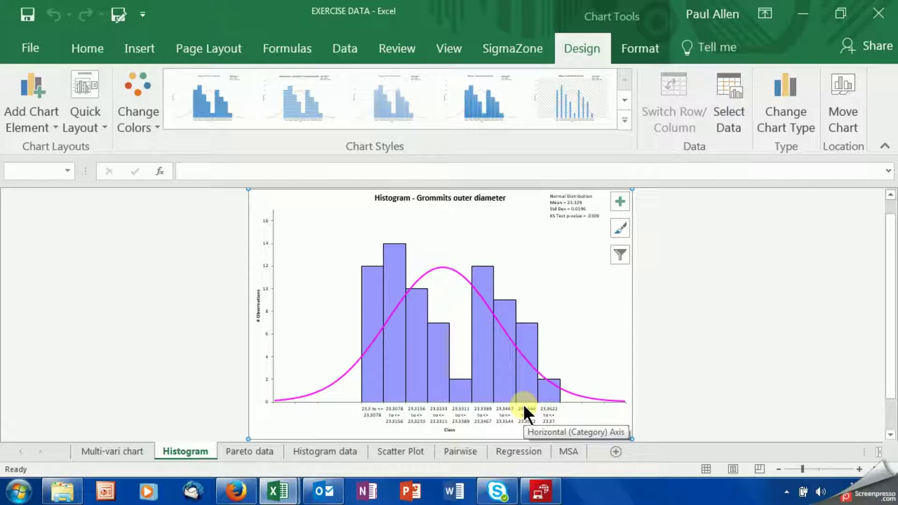
- On the Multi-vari chart sheet, select the 23.30mm and 23.40mm spec limit cells
left_click(134, 448)
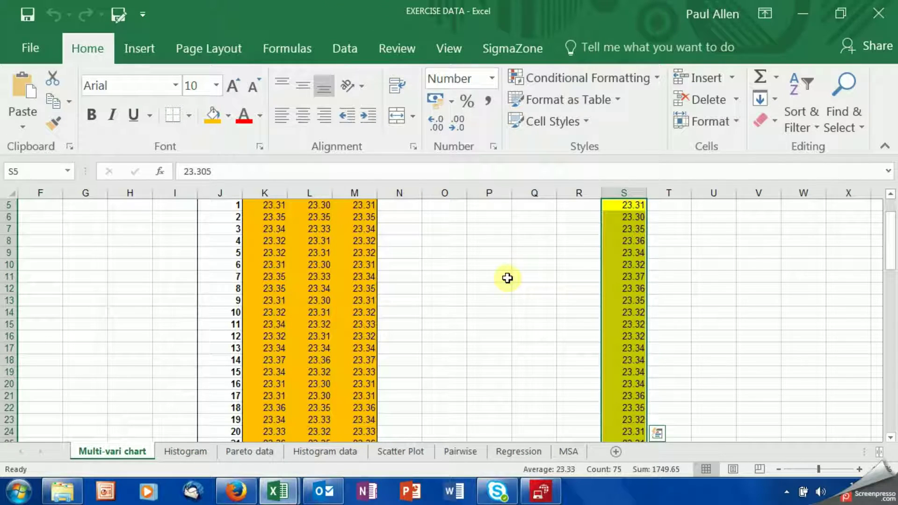
left_click(891, 194)
left_click(891, 193)
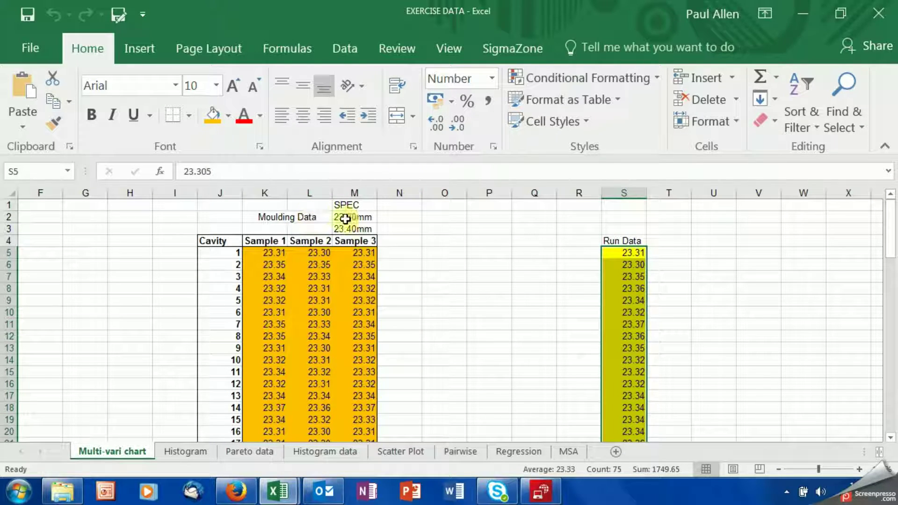
left_click_drag(346, 219, 347, 227)
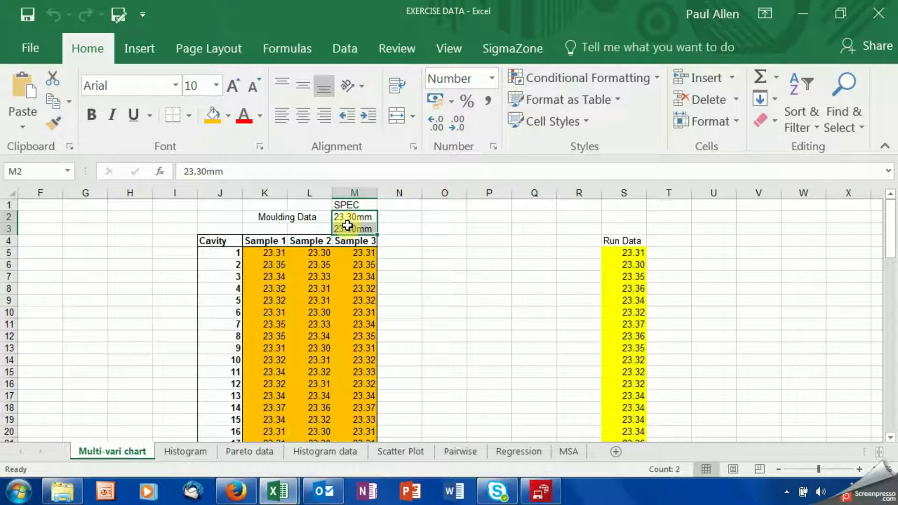
- Run a SigmaZone Cpk analysis on the Run Data with upper limit 23.4 and lower limit 23.3
left_click(497, 50)
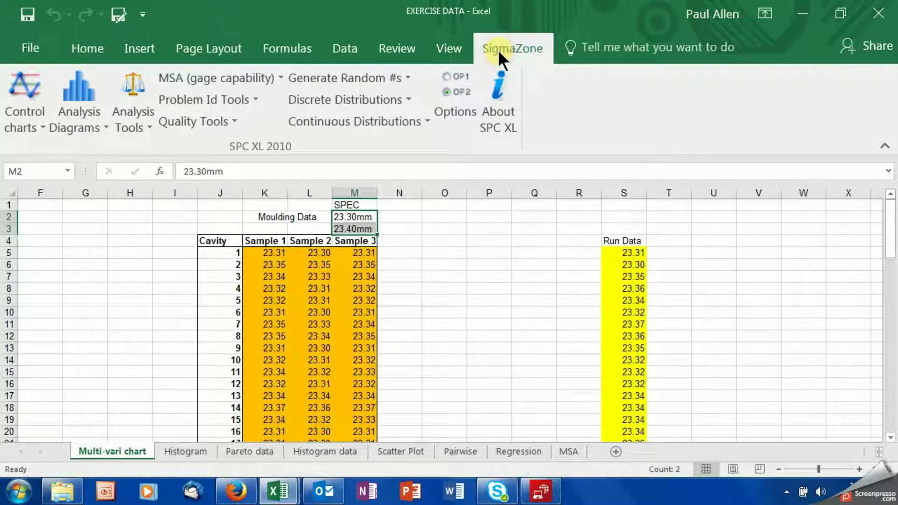
left_click(65, 128)
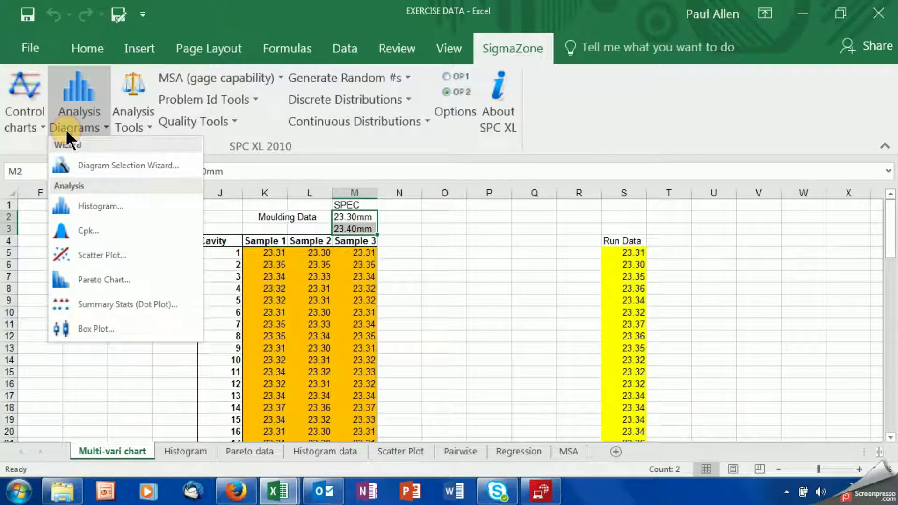
left_click(96, 232)
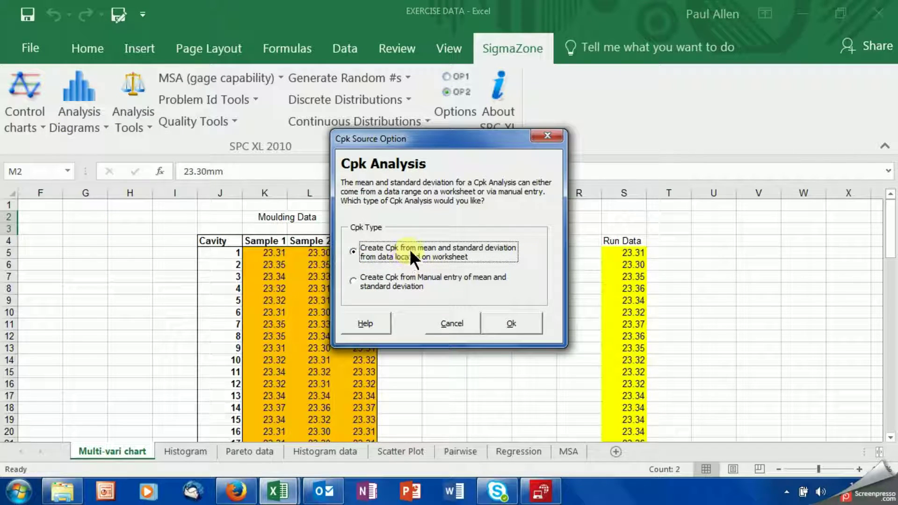
left_click(501, 323)
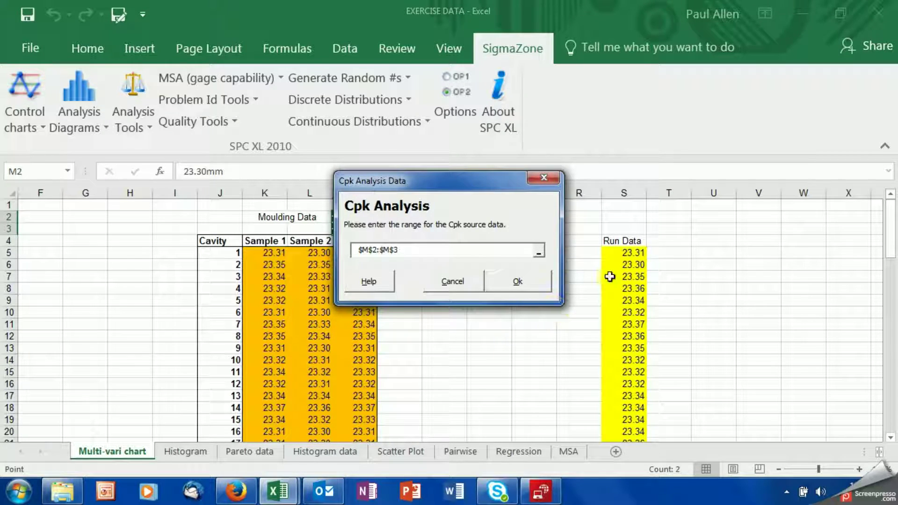
left_click(621, 250)
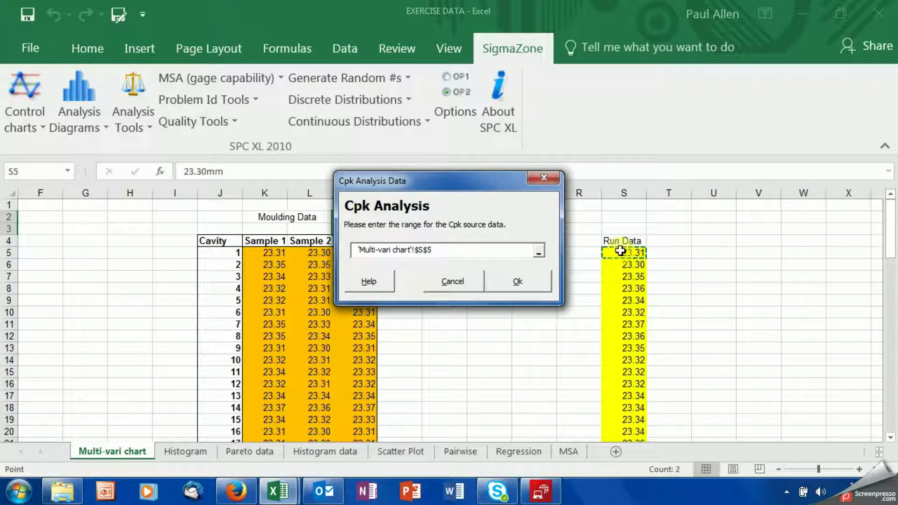
key("ctrl+shift+Down")
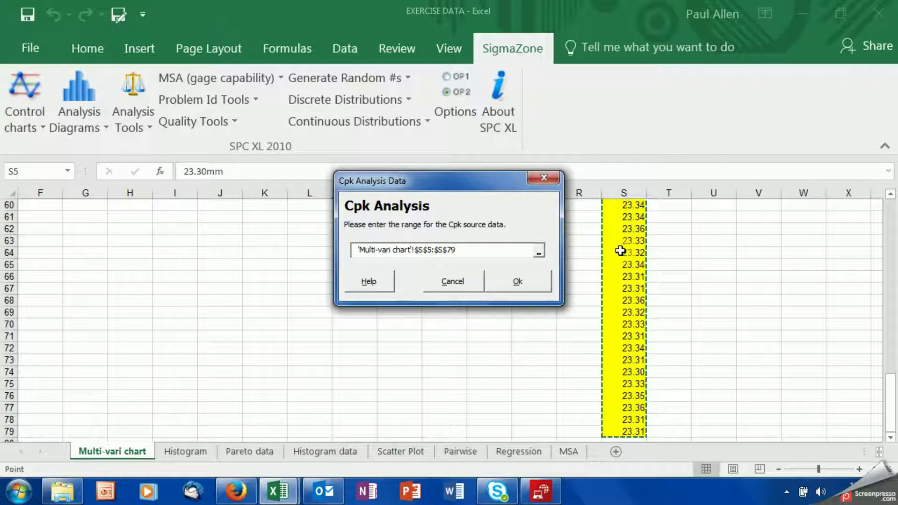
left_click(512, 281)
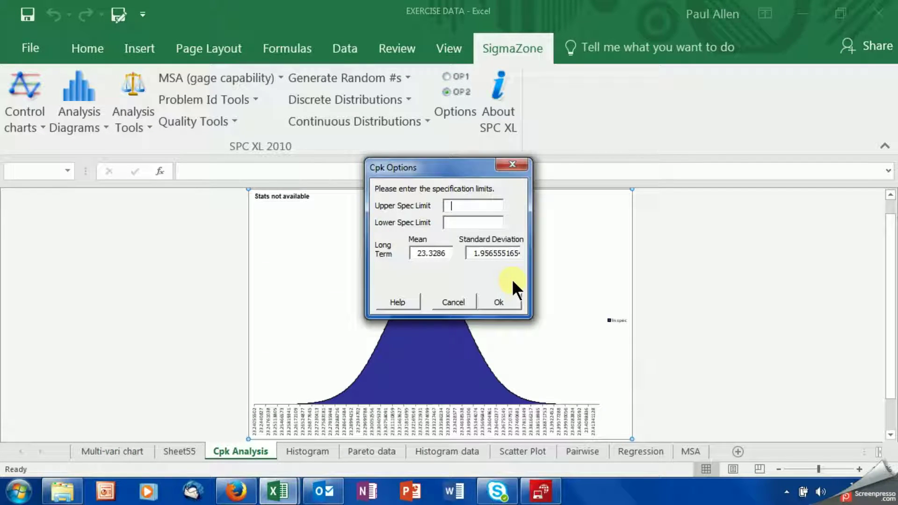
left_click_drag(443, 163, 691, 180)
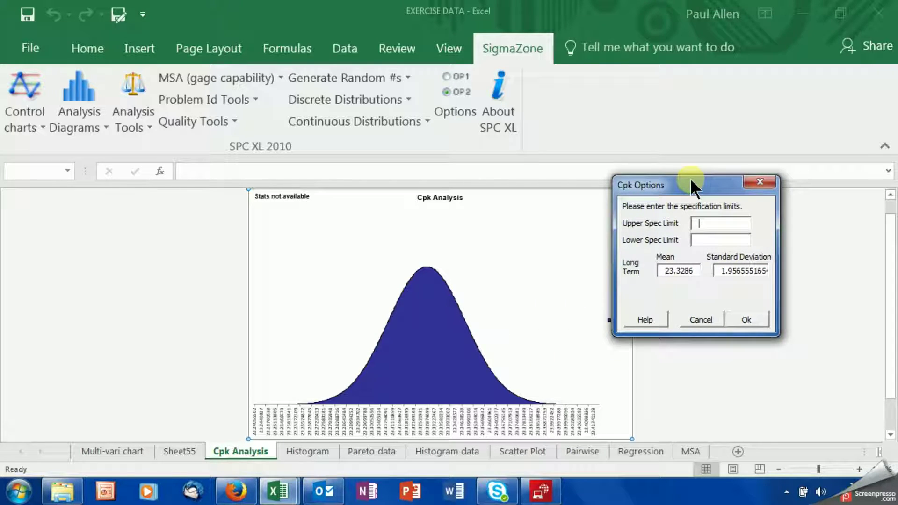
type("2")
type("3.")
type("4")
key("Tab")
type("23.3")
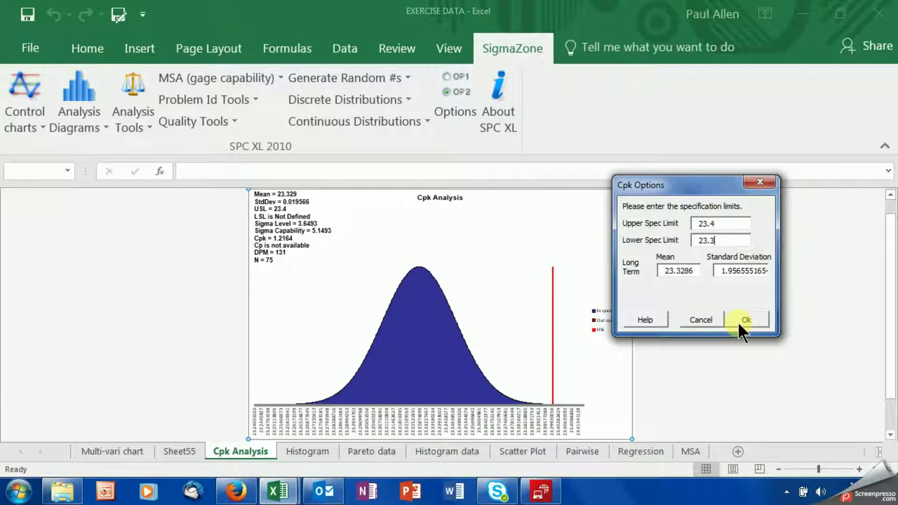
- Apply the 23.4/23.3 spec limits to the Cpk chart, giving Cpk 0.4873
left_click(737, 322)
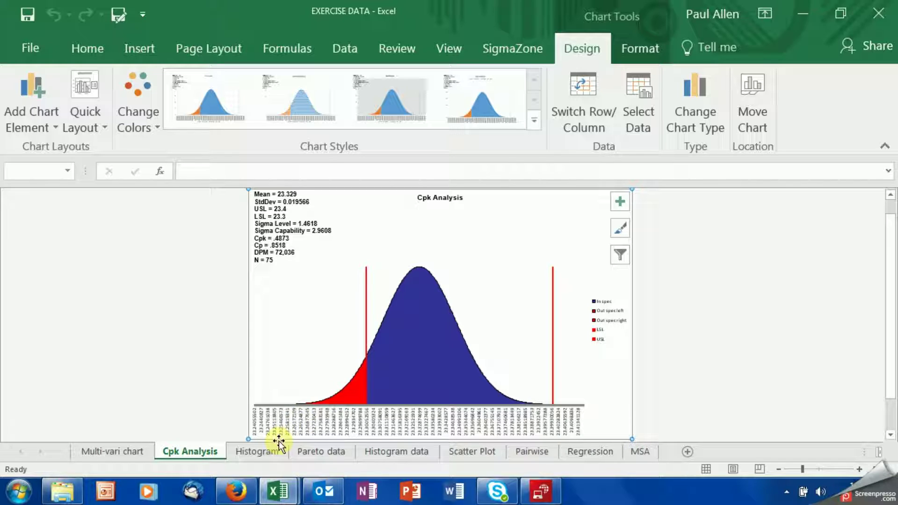
- Review the Histogram and Cpk Analysis sheets, then return to the Multi-vari chart sheet
left_click(266, 449)
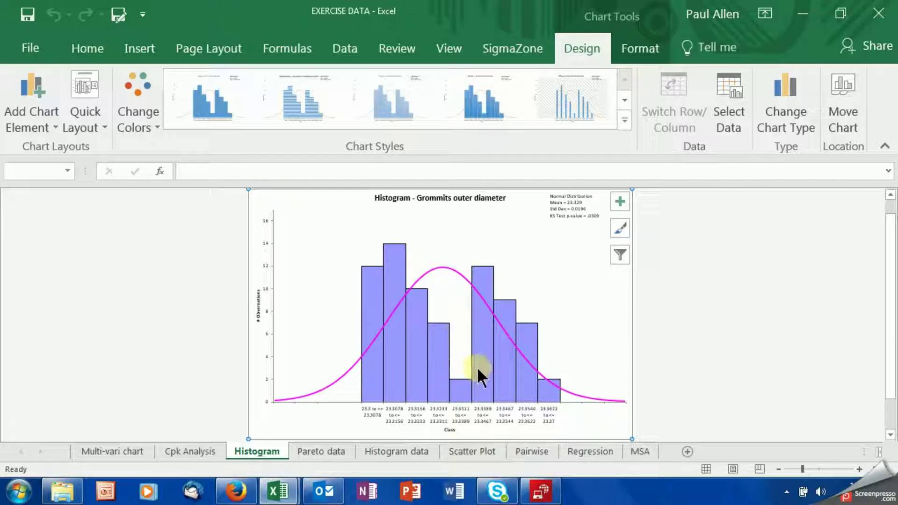
mouse_move(373, 364)
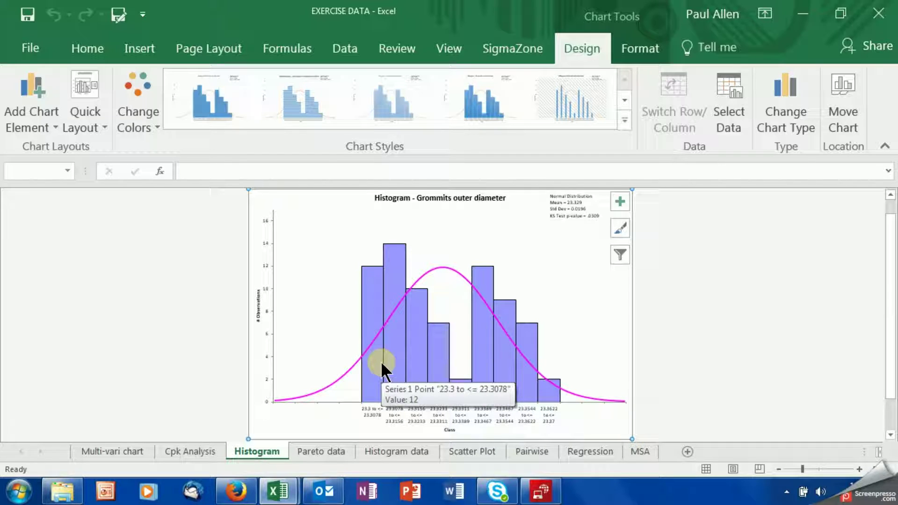
left_click(198, 453)
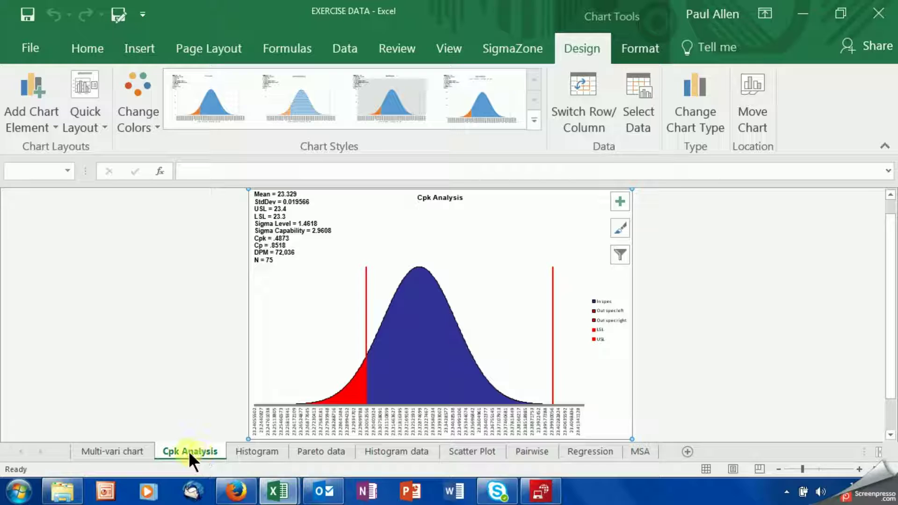
left_click(128, 450)
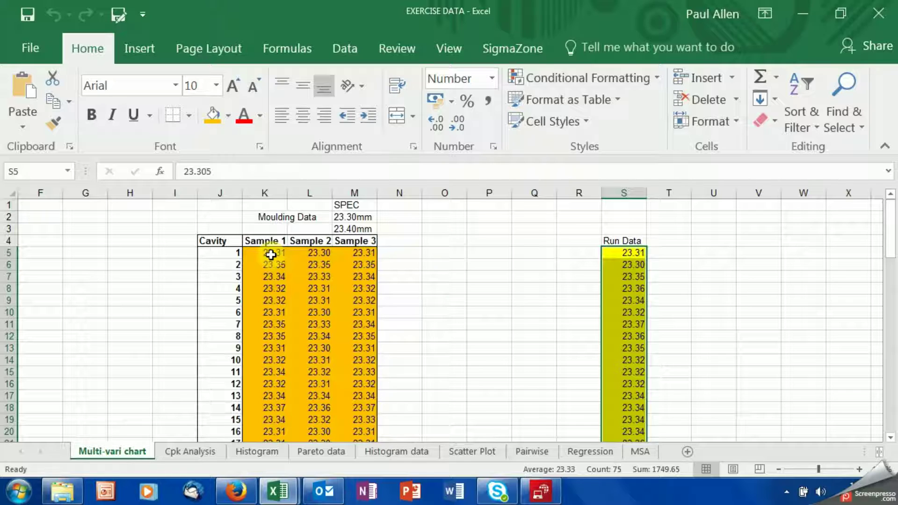
left_click(891, 444)
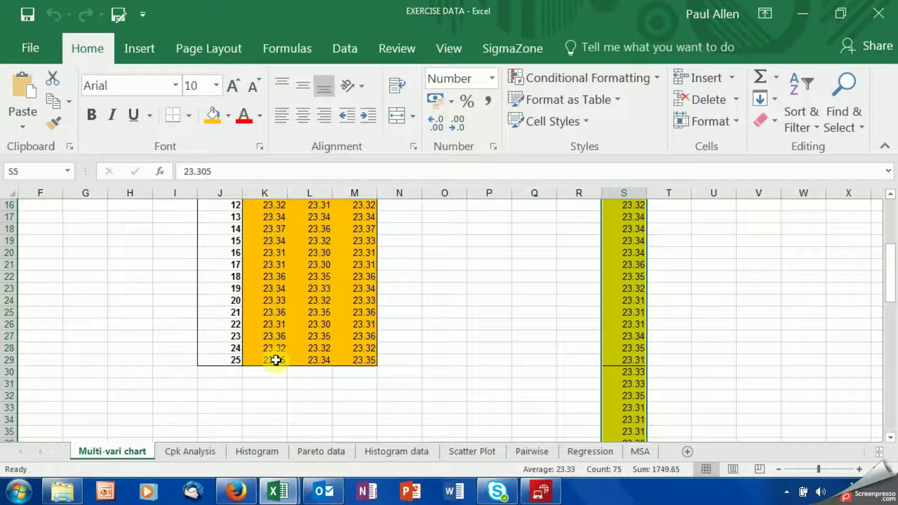
left_click_drag(275, 360, 356, 362)
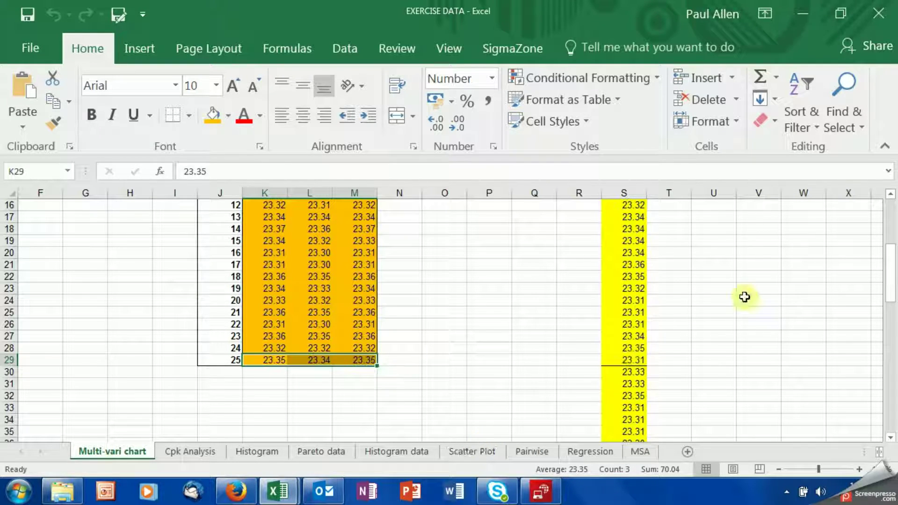
left_click(891, 200)
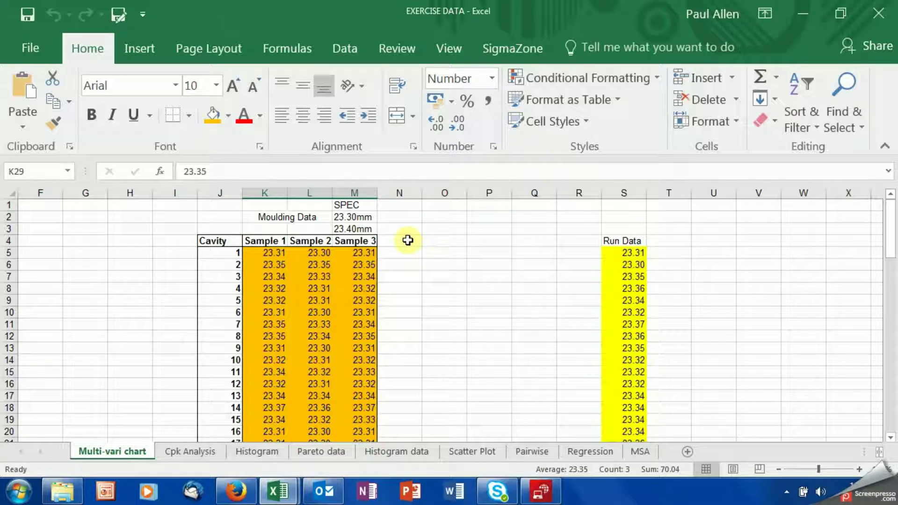
- Enter the headers Max, Min and Average in N4:P4 beside Sample 3
left_click(408, 240)
type("Max")
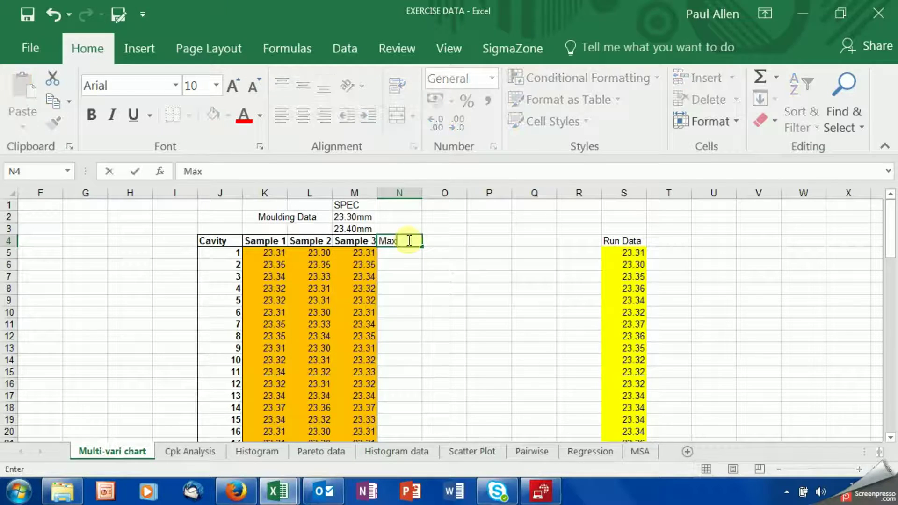
key("Tab")
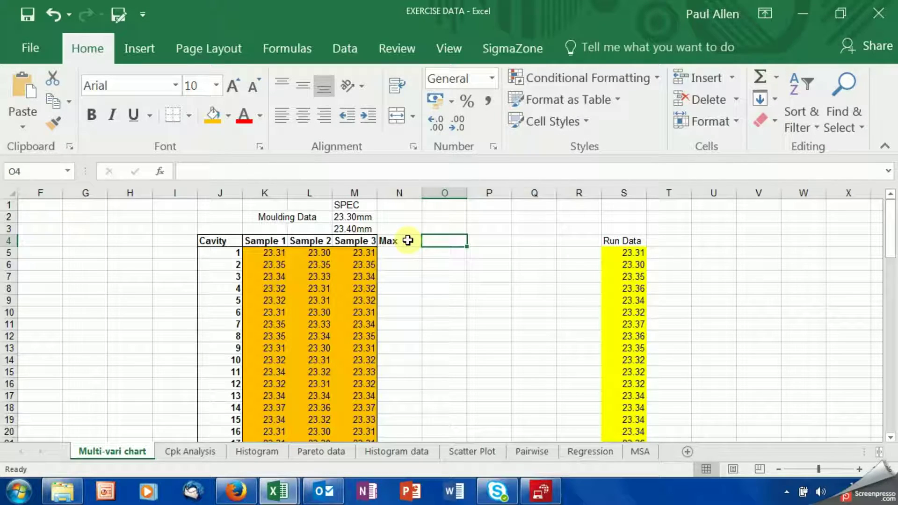
type("Min")
key("Tab")
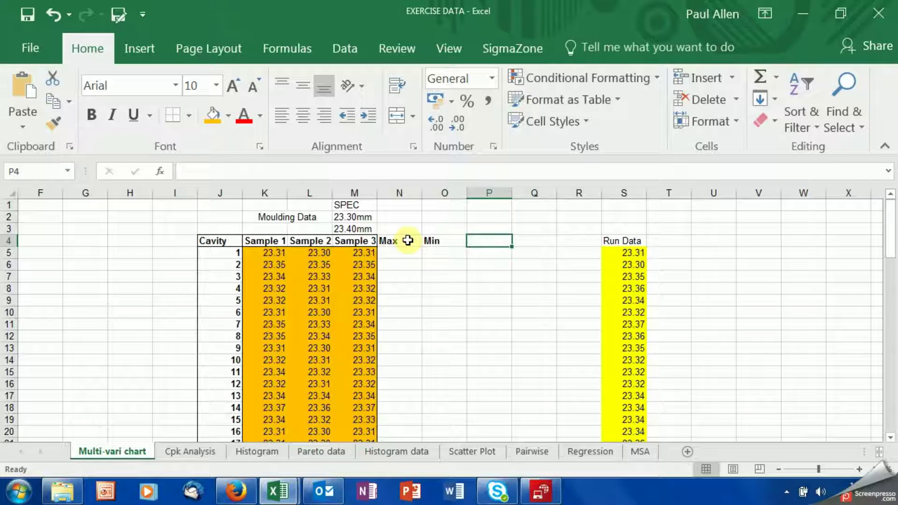
type("Avera")
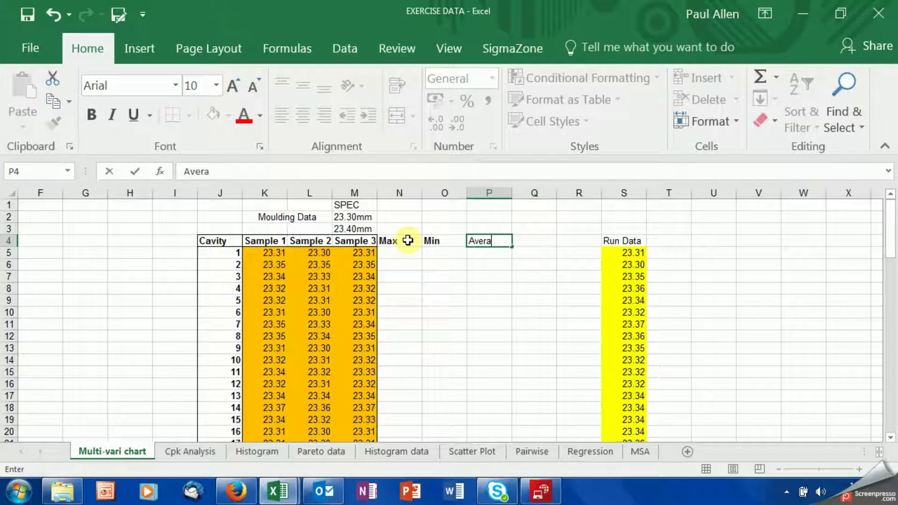
type("ge")
left_click(507, 287)
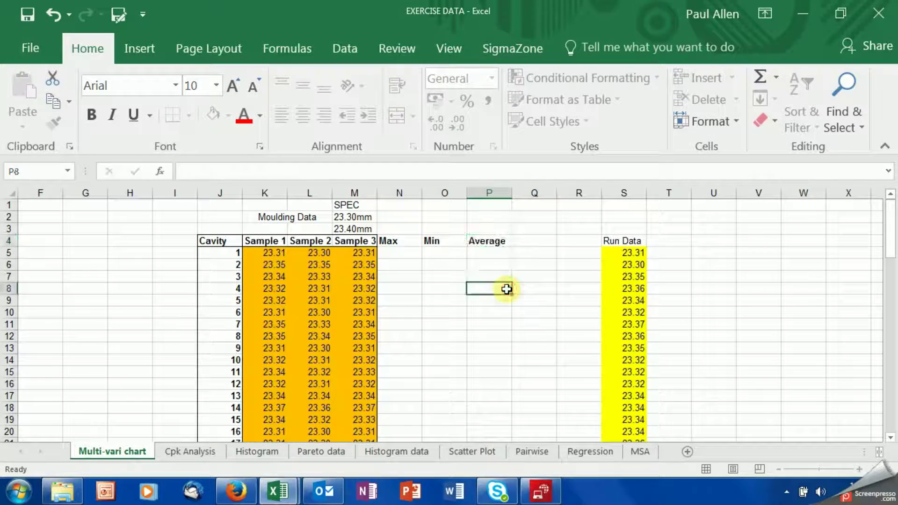
- Put cavity 1's maximum of samples K5:M5 in N5, giving 23.31
left_click(401, 254)
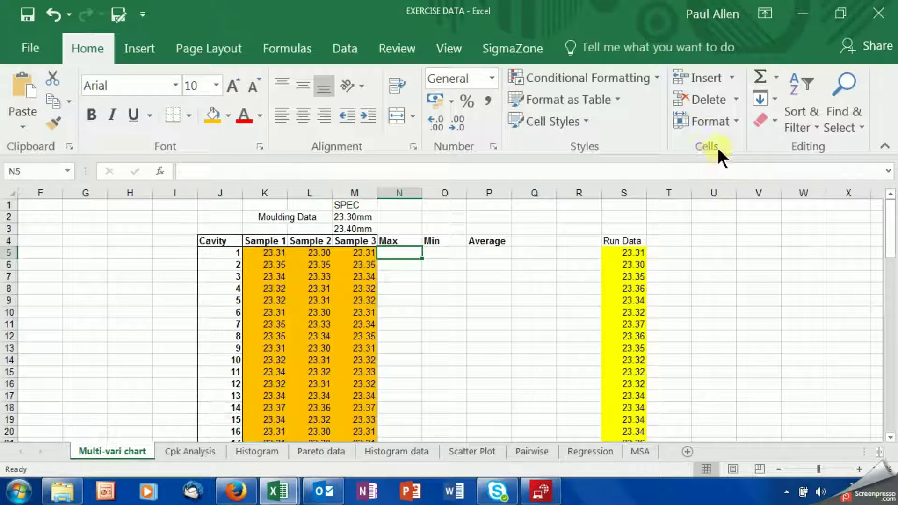
left_click(772, 81)
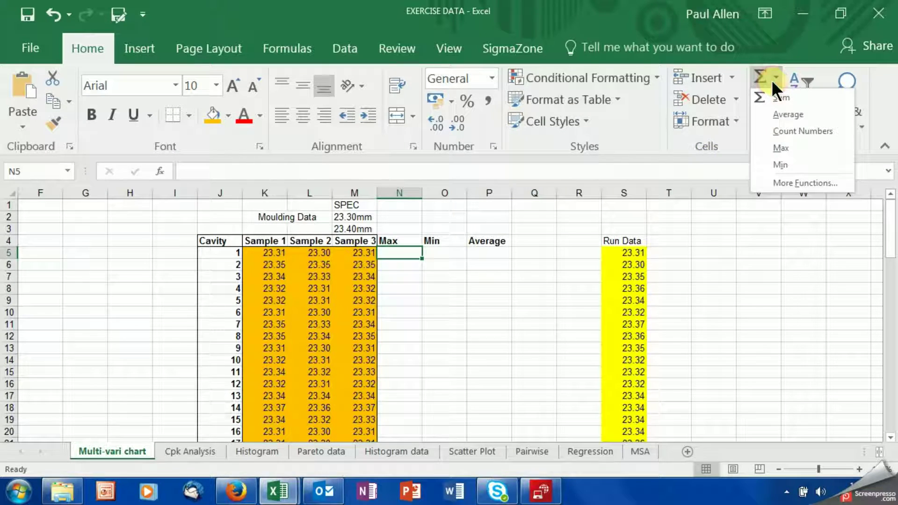
left_click(781, 145)
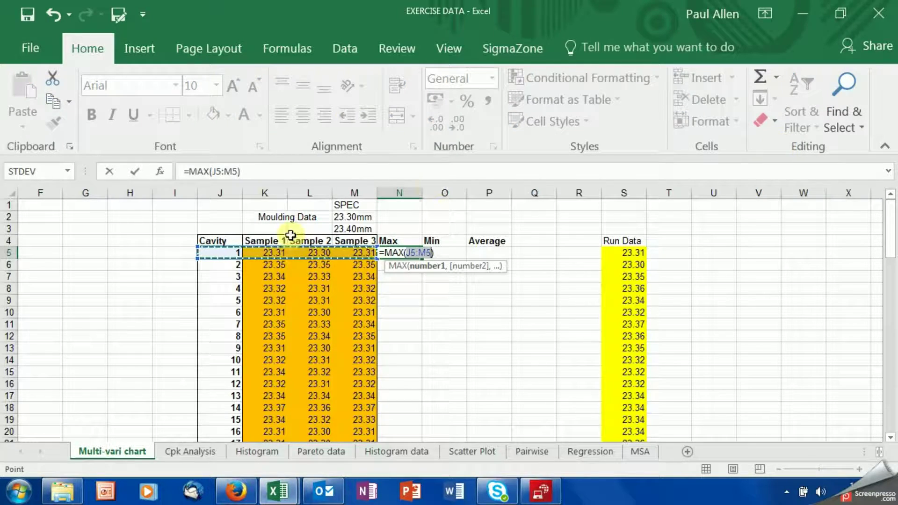
left_click_drag(264, 253, 342, 253)
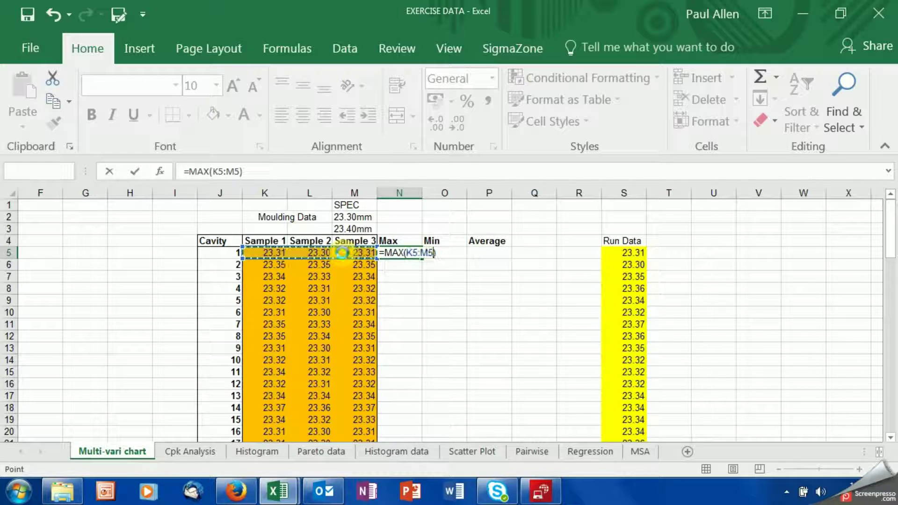
key("Return")
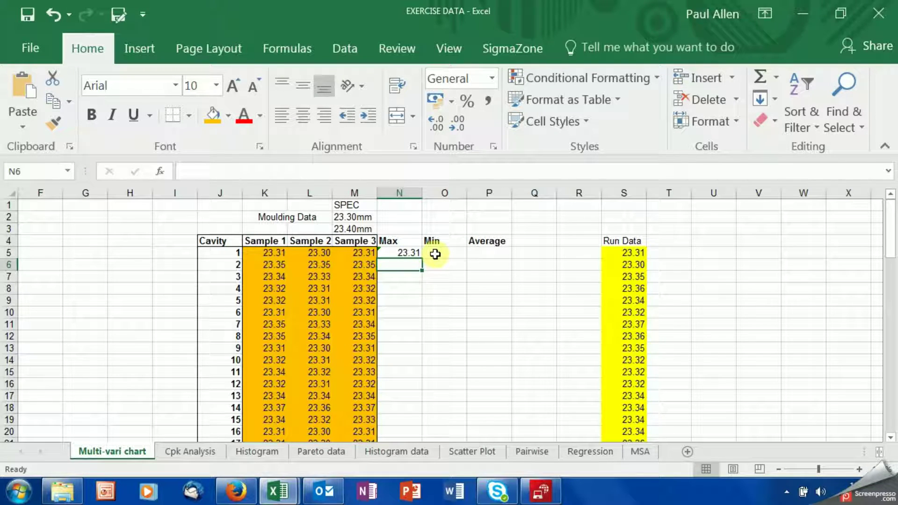
- Put cavity 1's minimum of samples K5:M5 in O5, giving 23.30
left_click(435, 255)
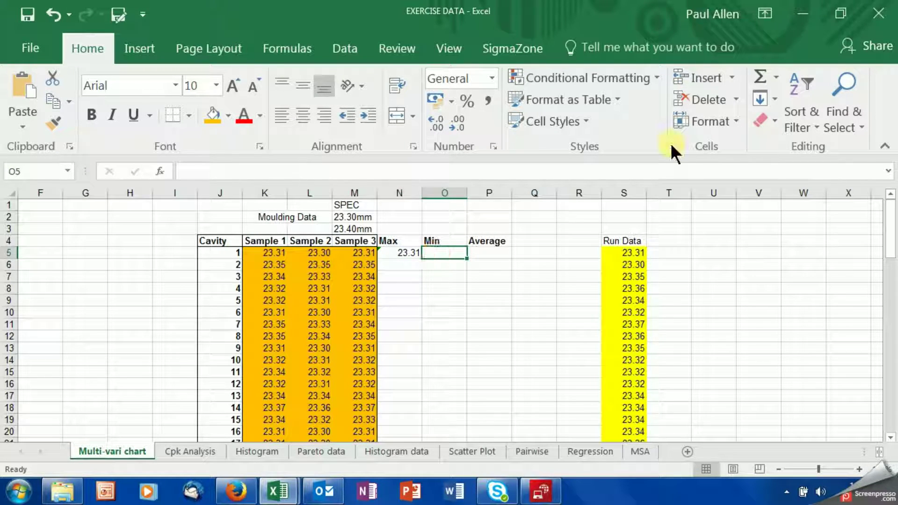
left_click(774, 77)
left_click(789, 162)
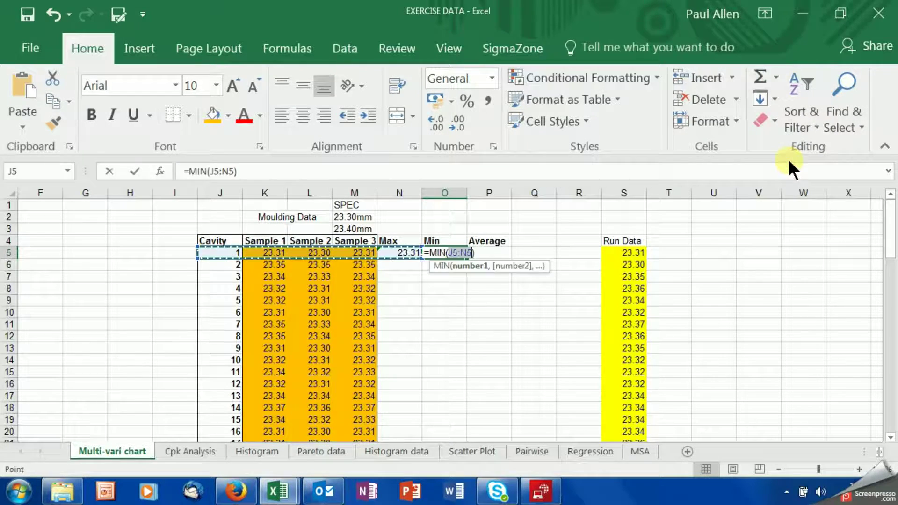
left_click(271, 257)
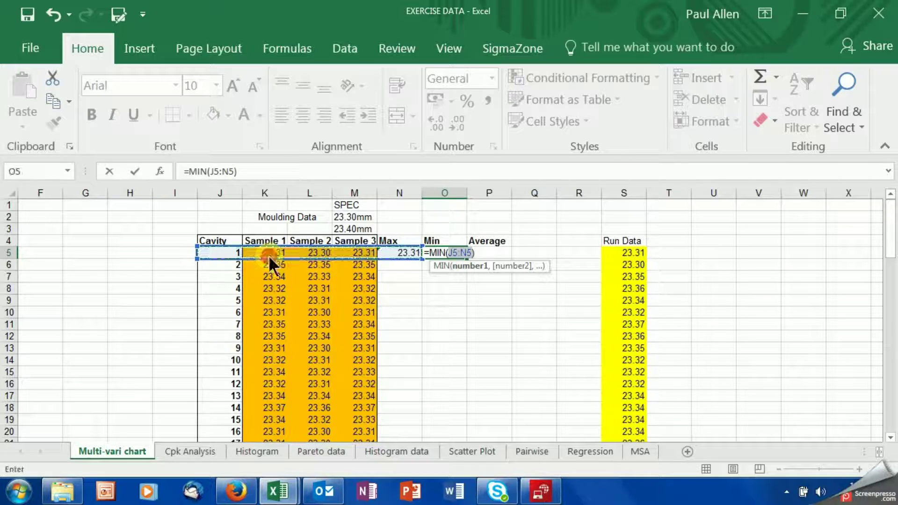
left_click_drag(269, 256, 345, 253)
key("Return")
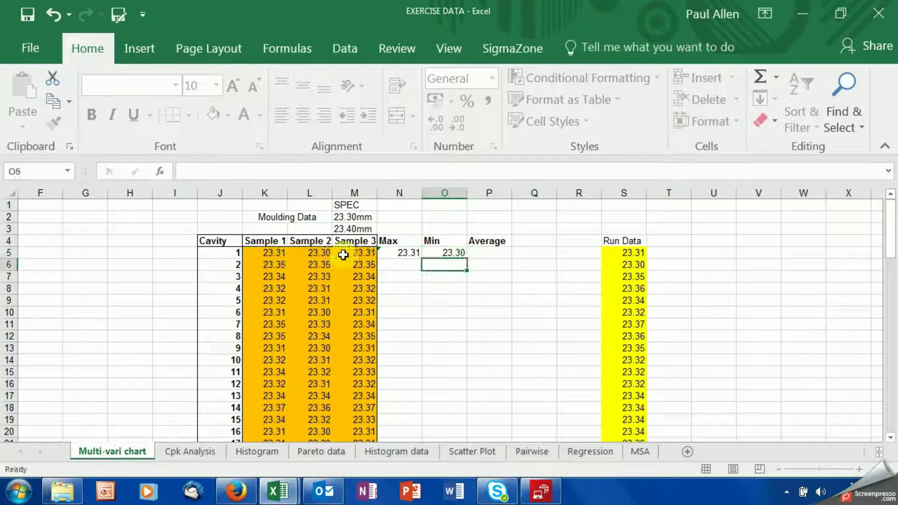
- Cancel the stray average in O6 and put cavity 1's K5:M5 average in P5
left_click(776, 79)
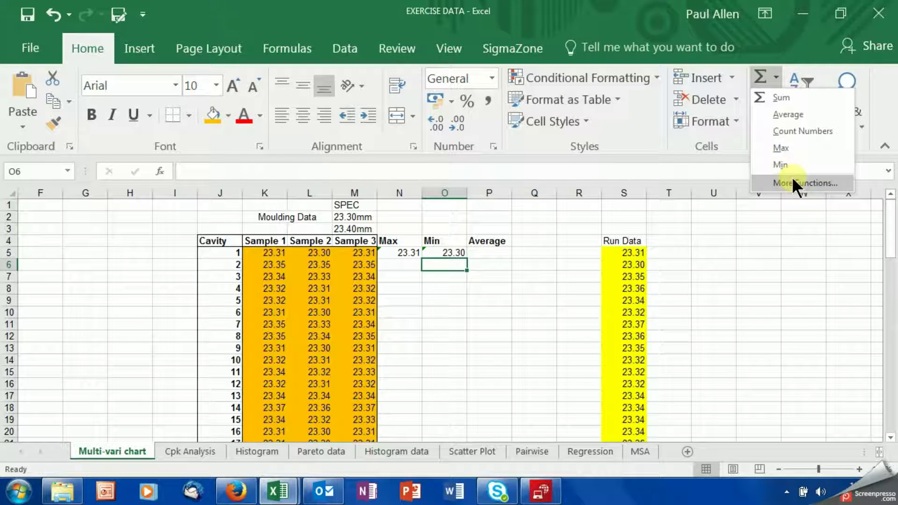
left_click(783, 116)
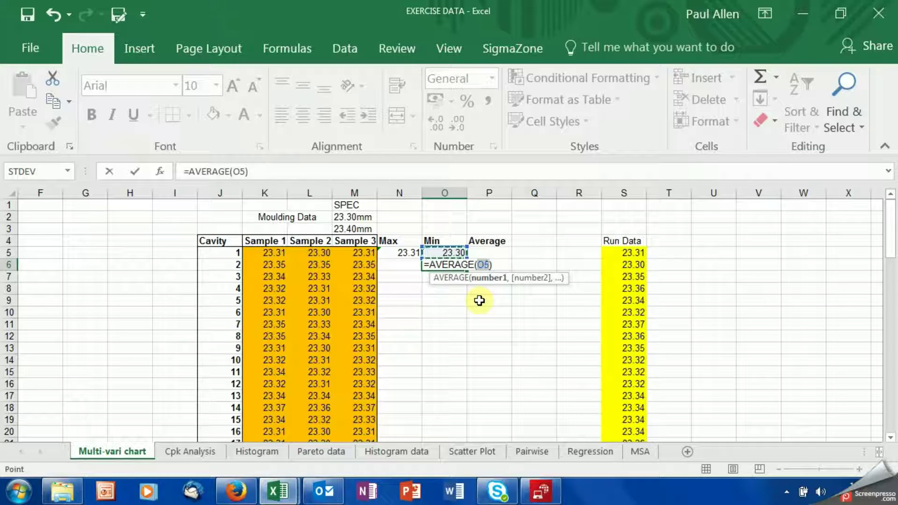
left_click(53, 14)
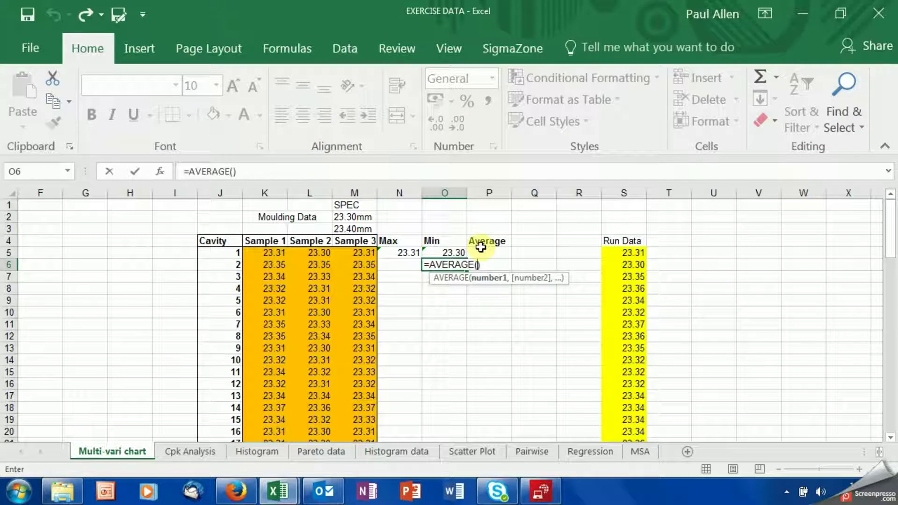
key("Escape")
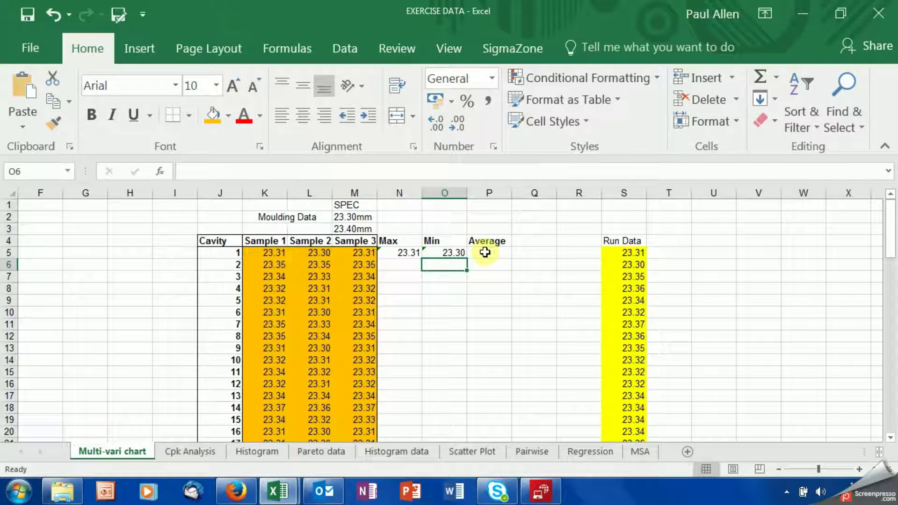
left_click(485, 253)
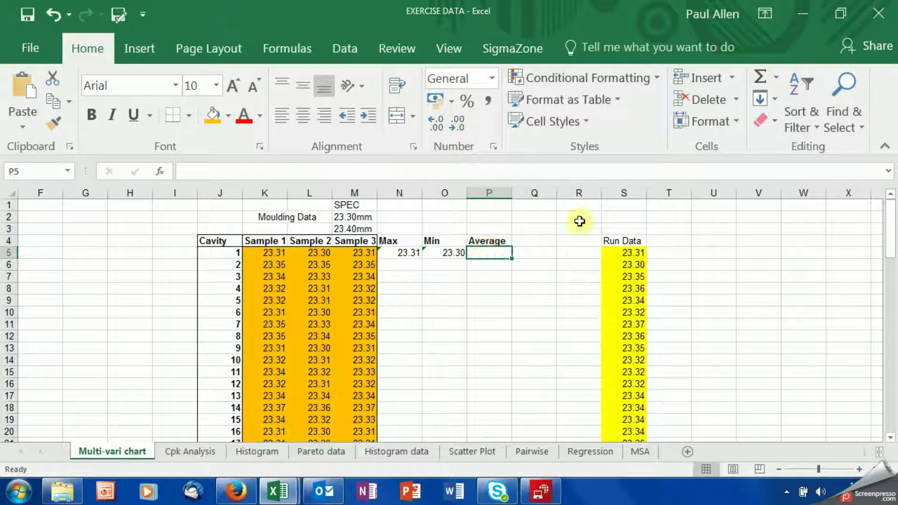
left_click(772, 77)
left_click(784, 112)
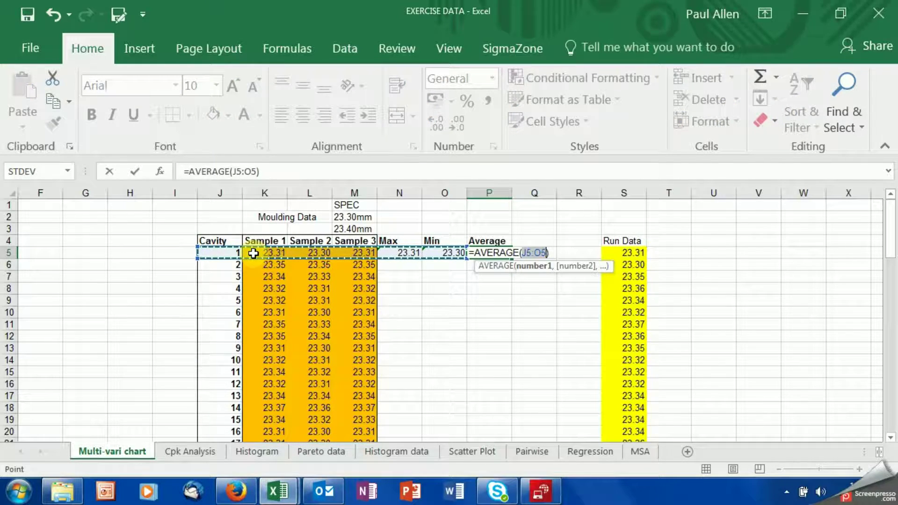
left_click_drag(250, 252, 341, 253)
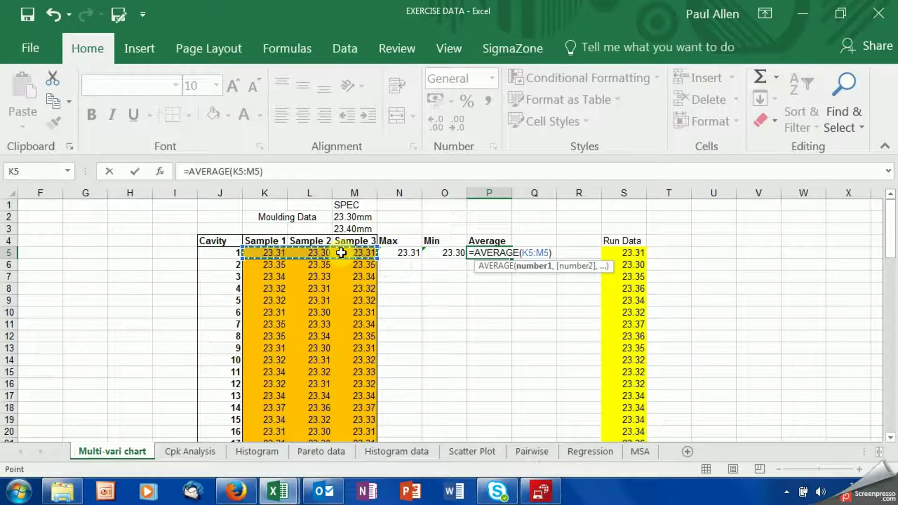
key("Return")
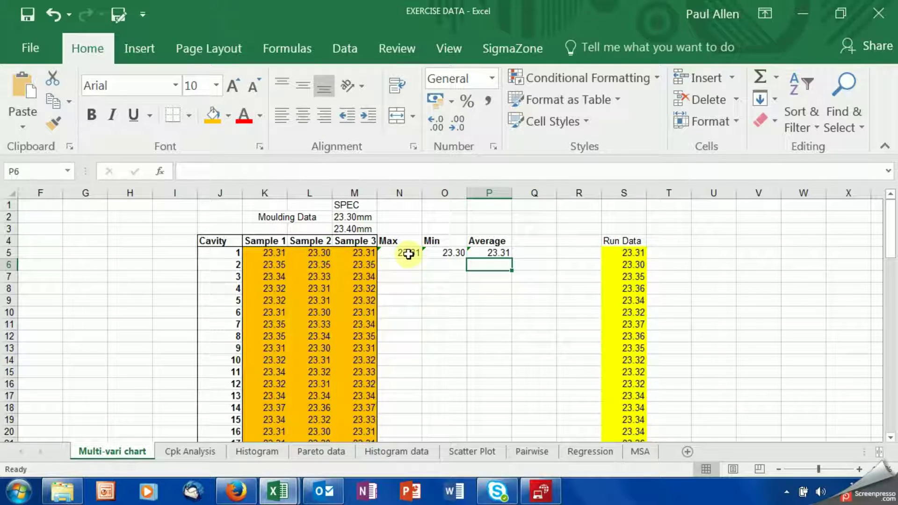
- Copy the Max, Min and Average formulas down all 25 cavities and select N5:P29
mouse_move(411, 253)
left_mouse_down()
mouse_move(505, 252)
mouse_move(512, 450)
mouse_move(512, 426)
left_mouse_up()
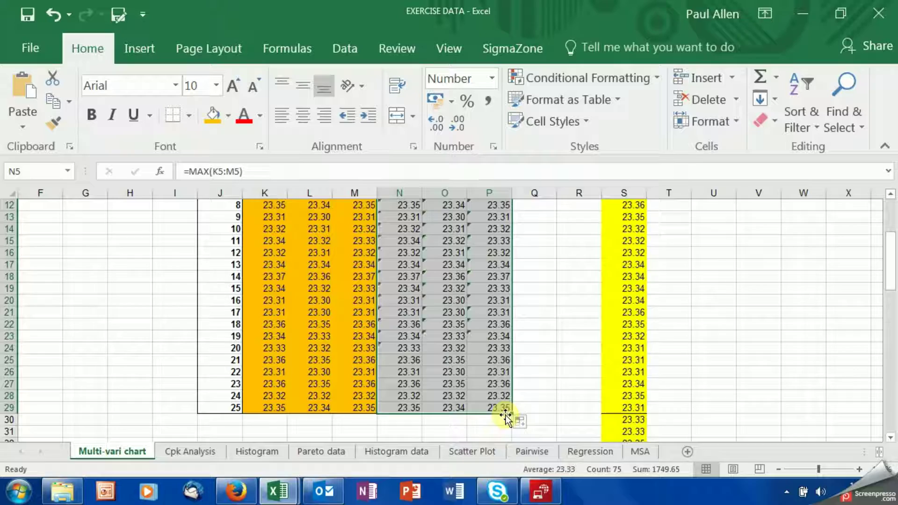
left_click(536, 385)
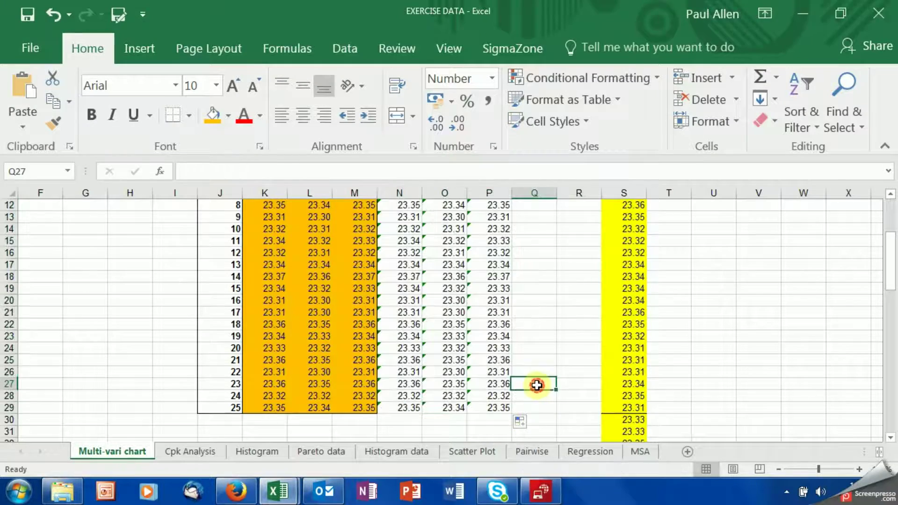
left_click(891, 198)
left_click(890, 198)
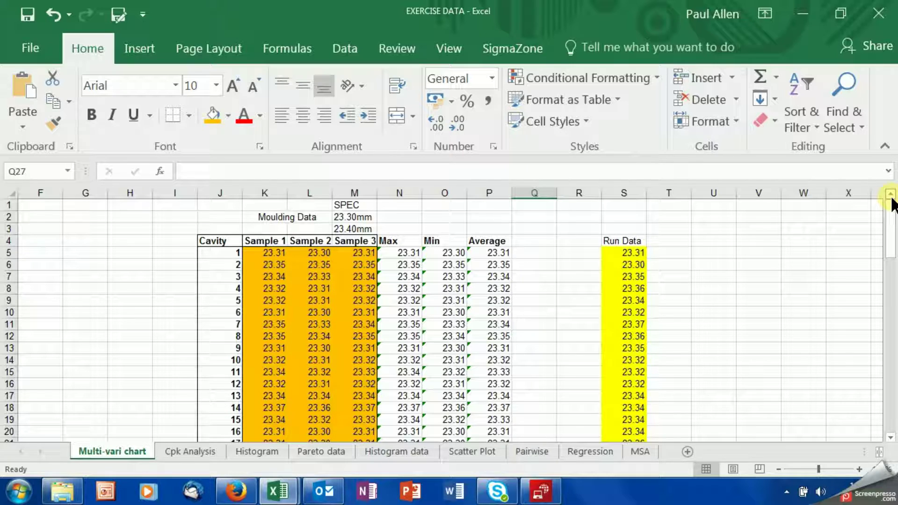
left_click(414, 252)
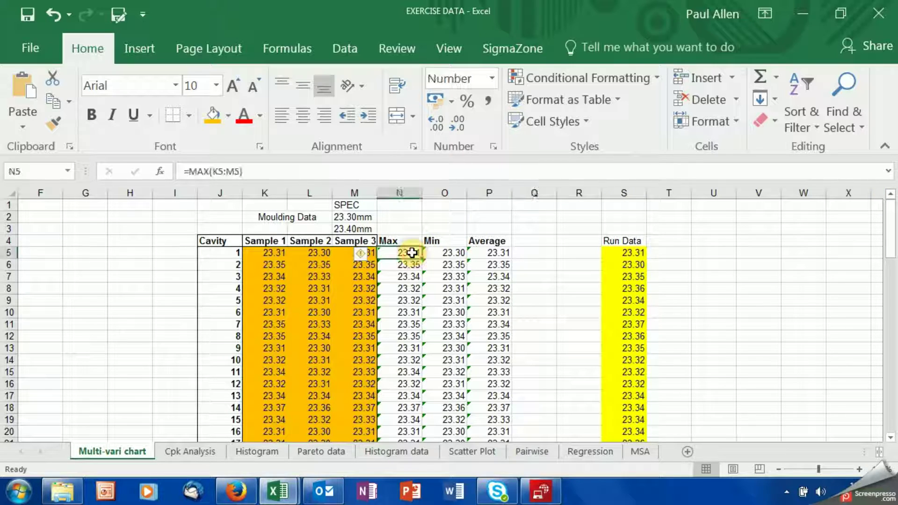
key("shift+Right")
key("shift+Right")
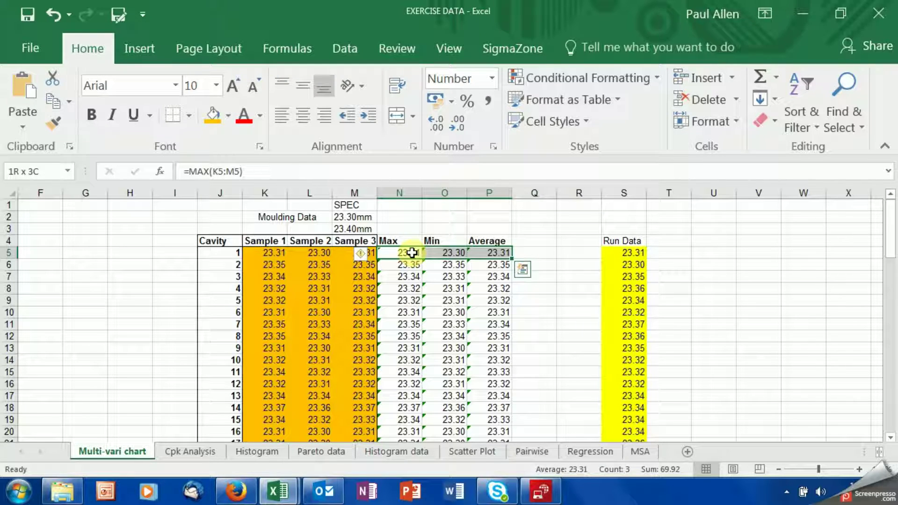
key("ctrl+shift+Down")
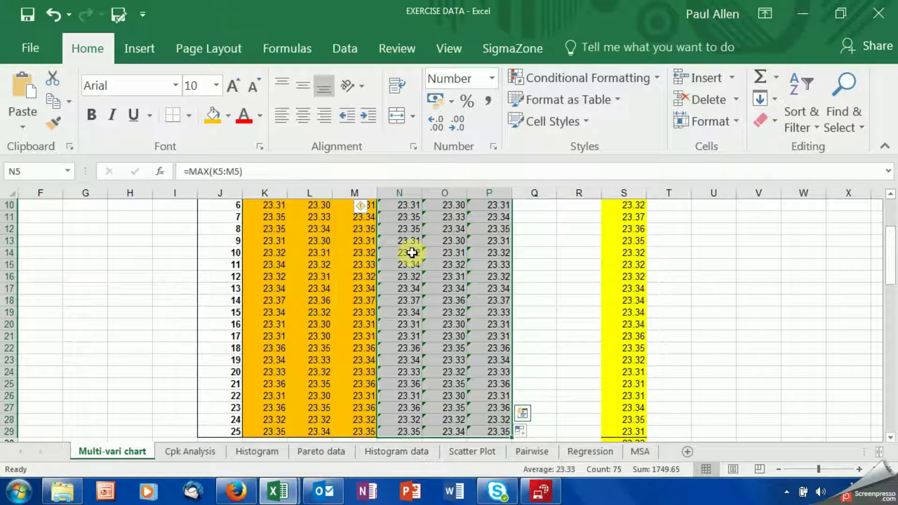
- Insert a High-Low-Close stock chart of the 25 cavities' Max, Min and Average values
left_click(141, 47)
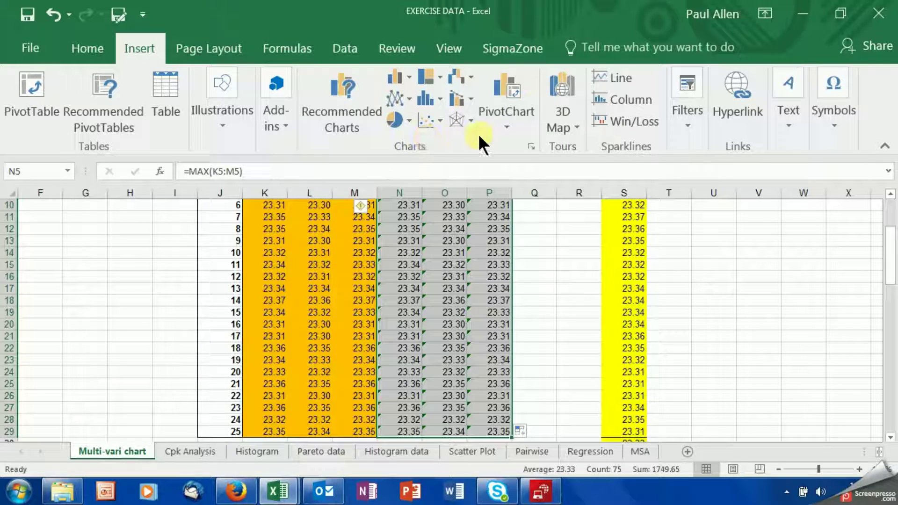
left_click(529, 146)
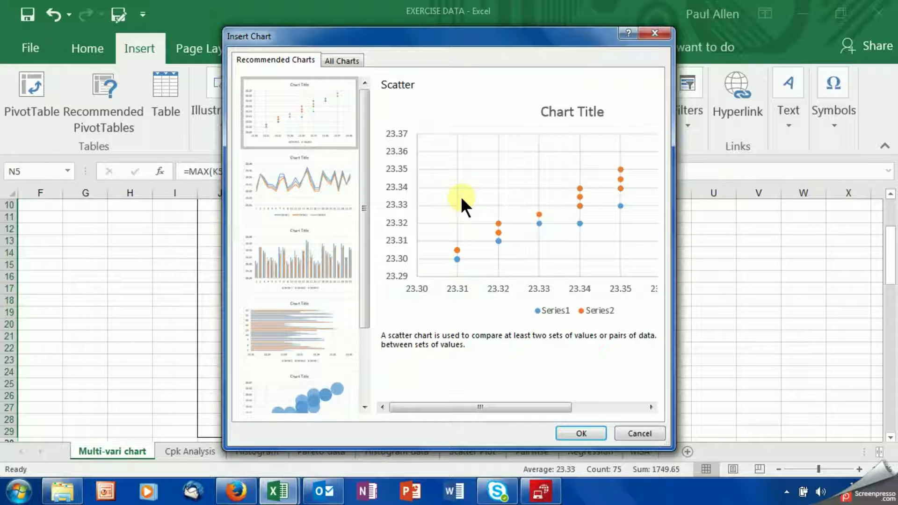
left_click(330, 60)
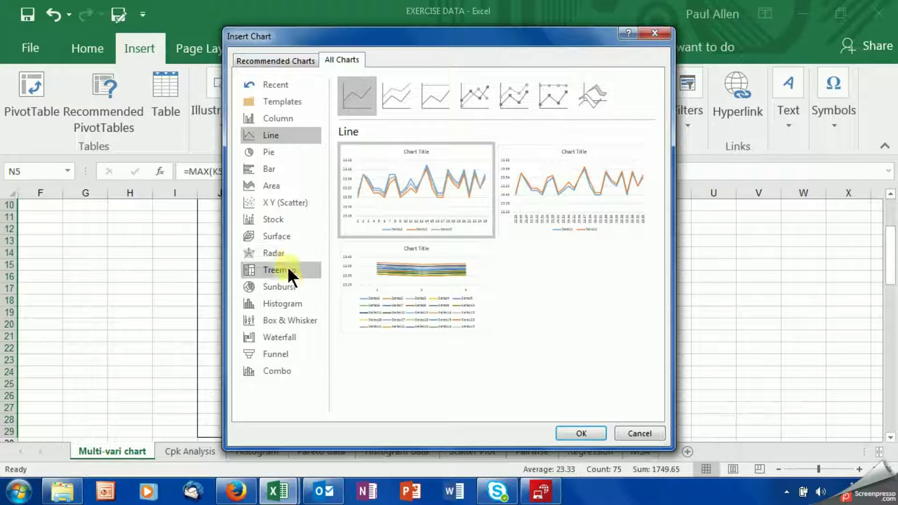
left_click(271, 219)
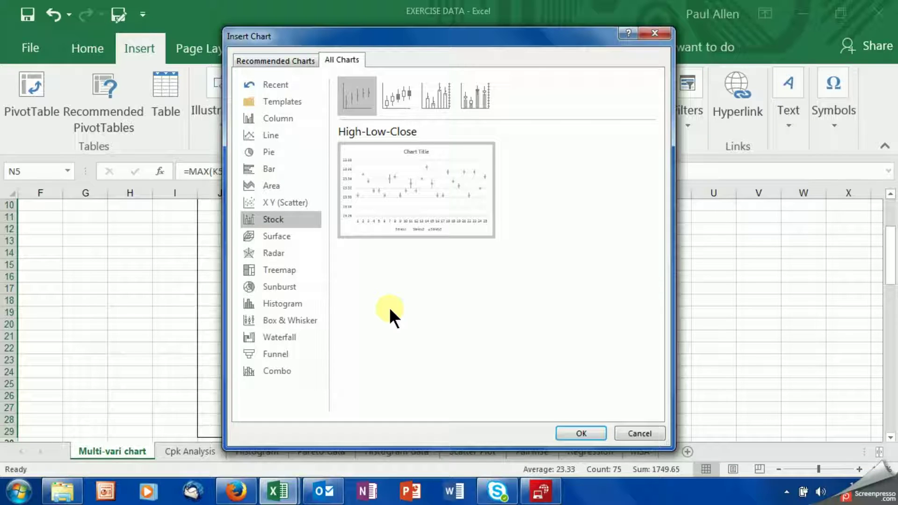
left_click(587, 435)
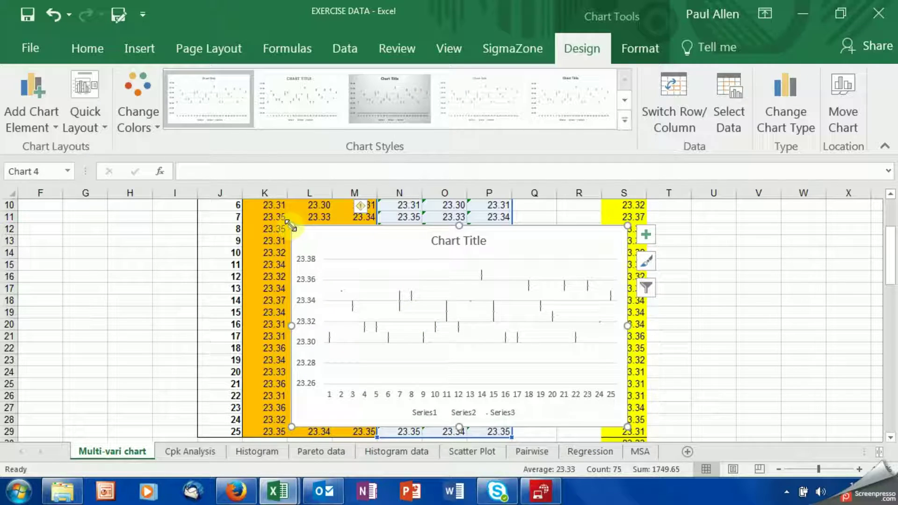
- Stretch the cavity High-Low-Close chart's corners so it spans roughly rows 6 to 34
left_click_drag(289, 224, 279, 215)
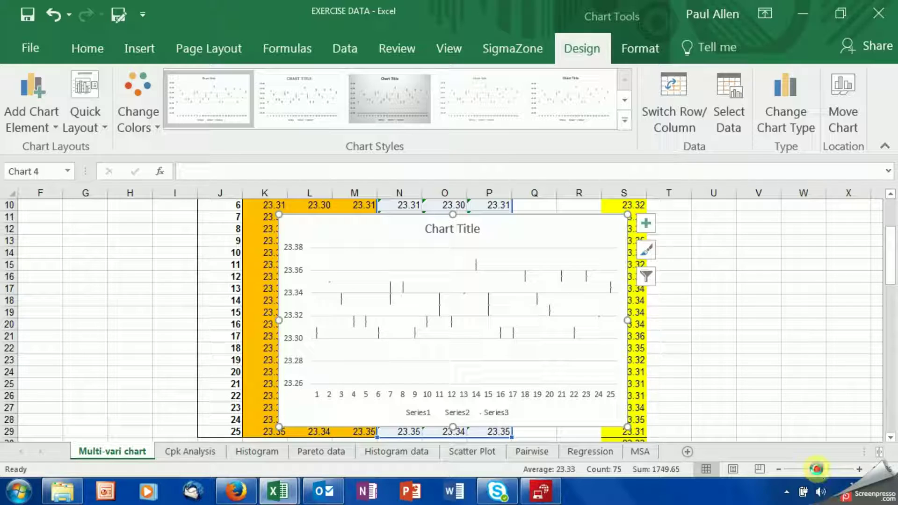
left_click(830, 468)
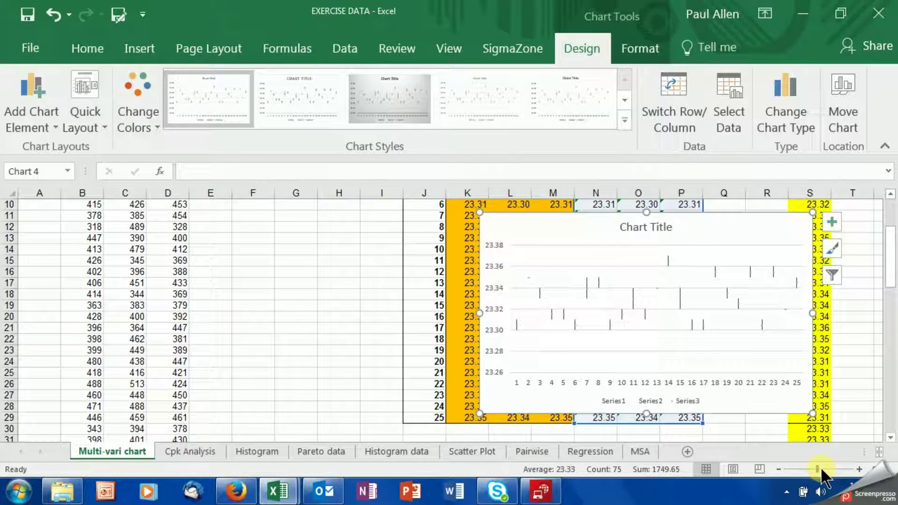
left_click_drag(815, 466, 834, 466)
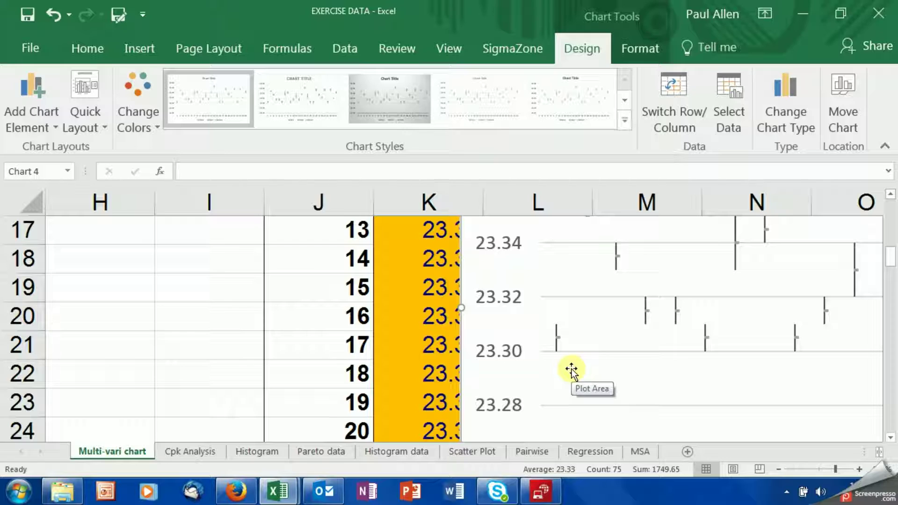
left_click(808, 468)
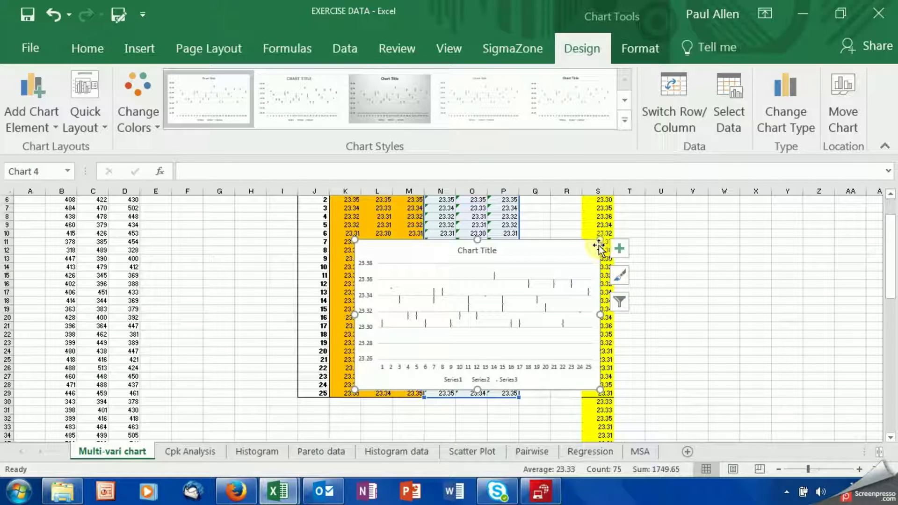
left_click_drag(598, 239, 638, 209)
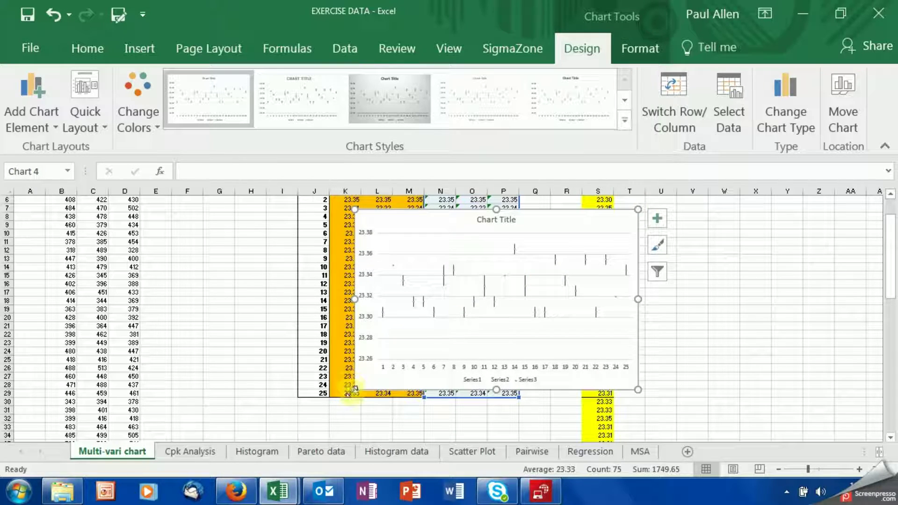
left_click_drag(354, 390, 291, 430)
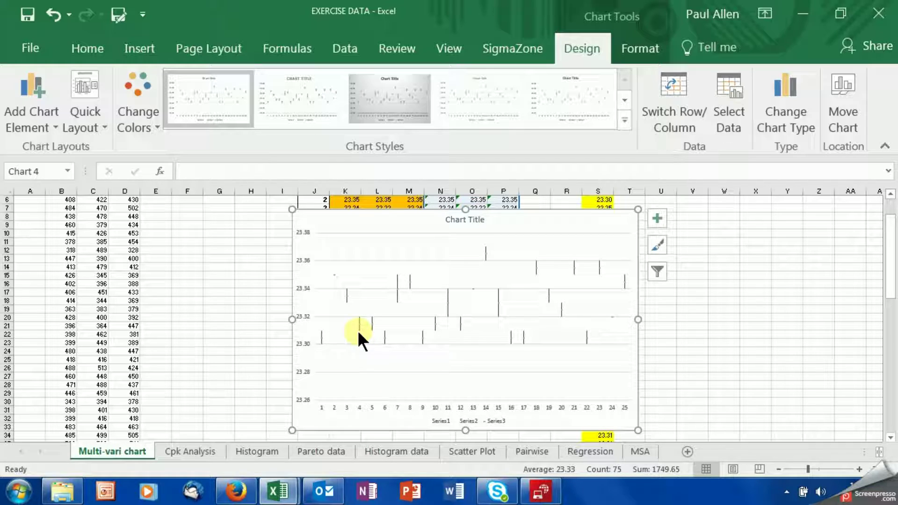
mouse_move(359, 325)
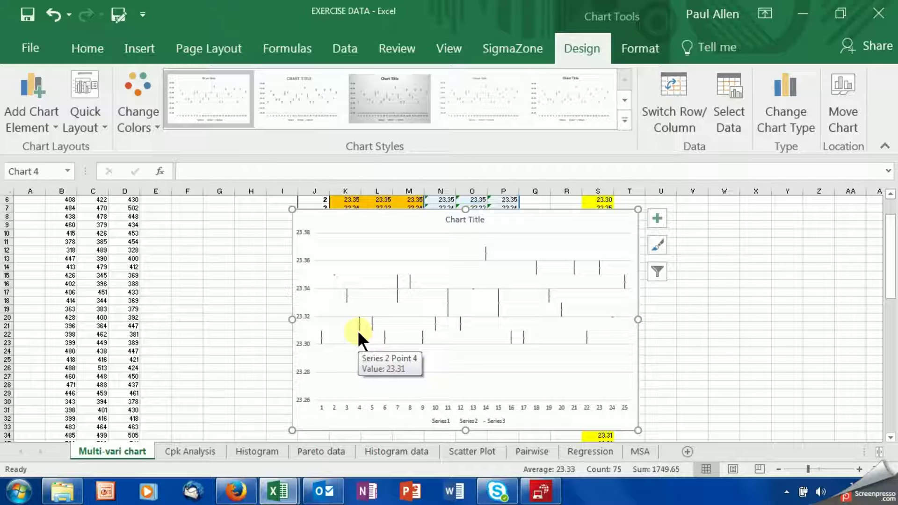
left_click(359, 333)
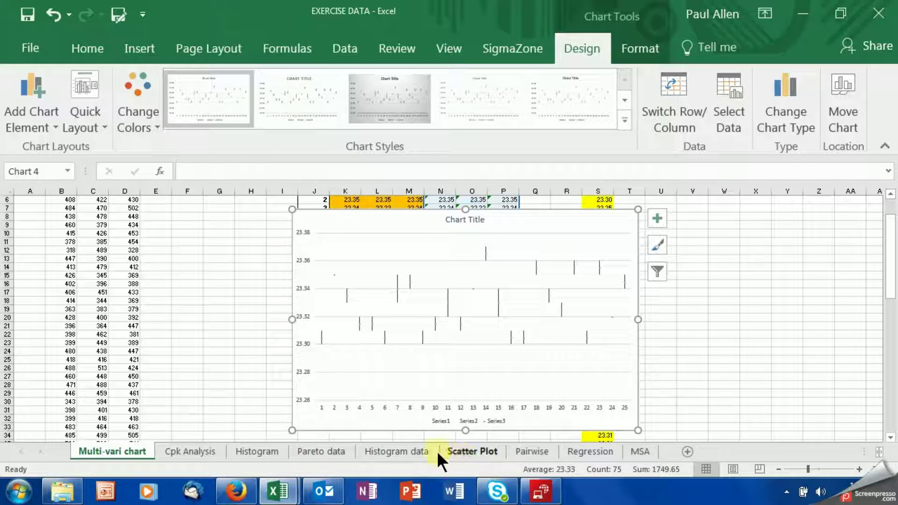
left_click(196, 454)
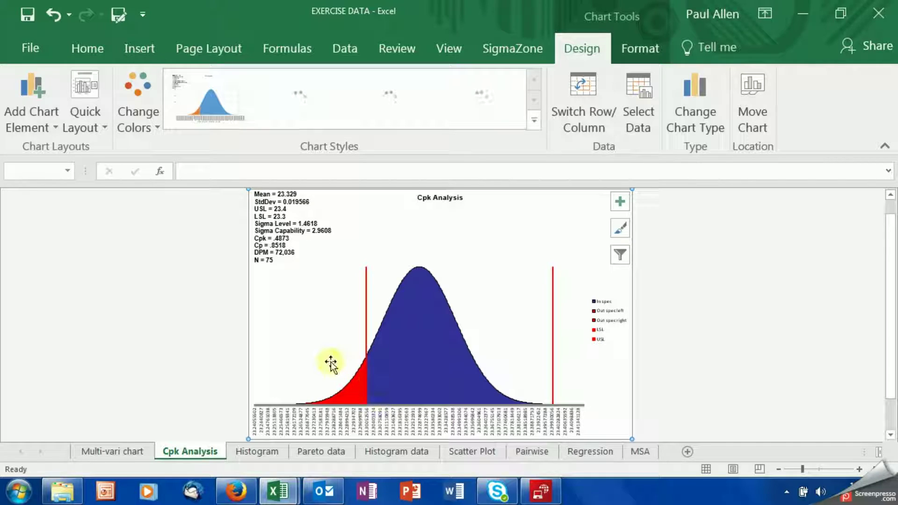
left_click(269, 451)
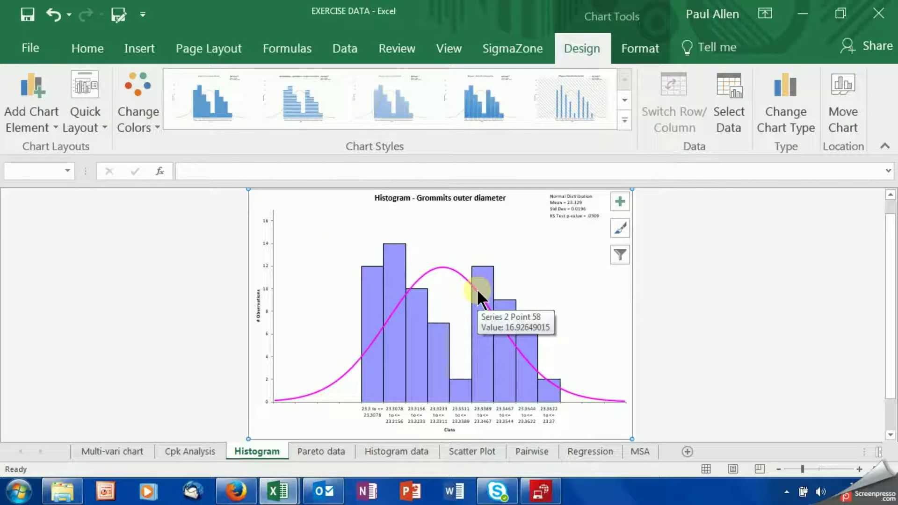
mouse_move(372, 302)
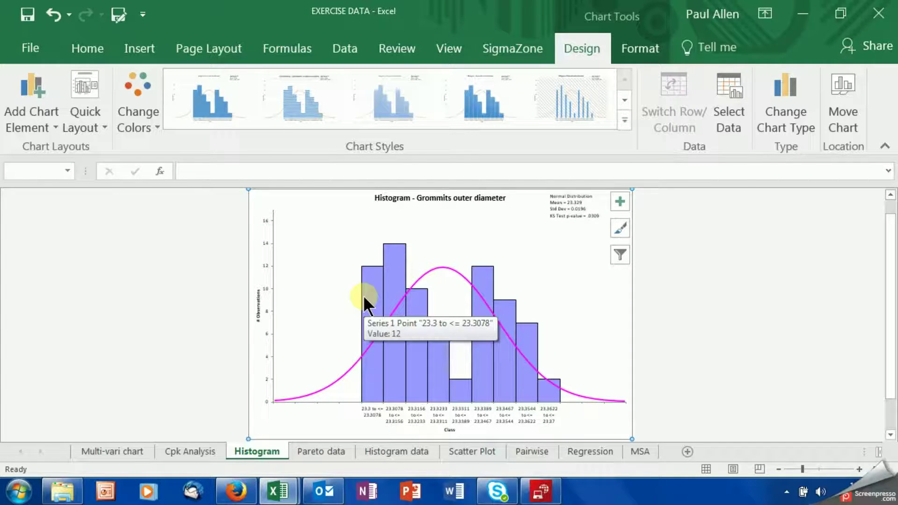
left_click(133, 452)
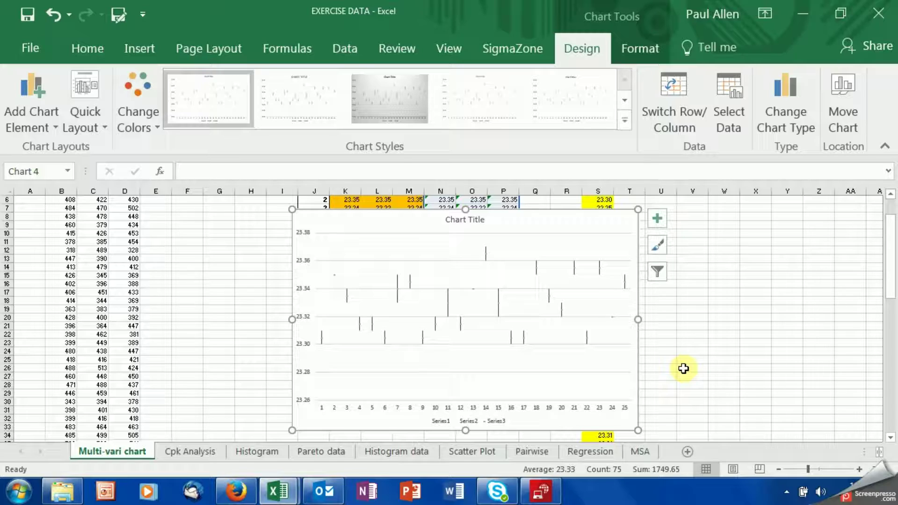
left_click(252, 455)
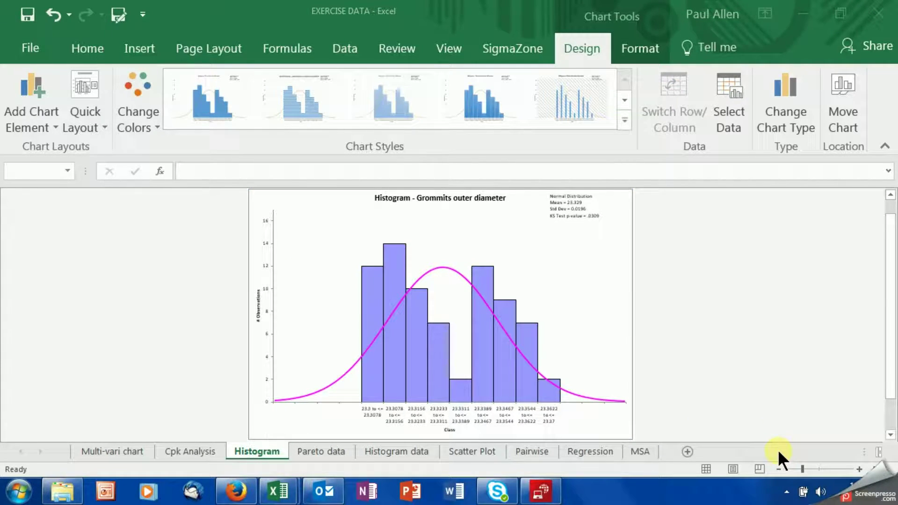
left_click(208, 451)
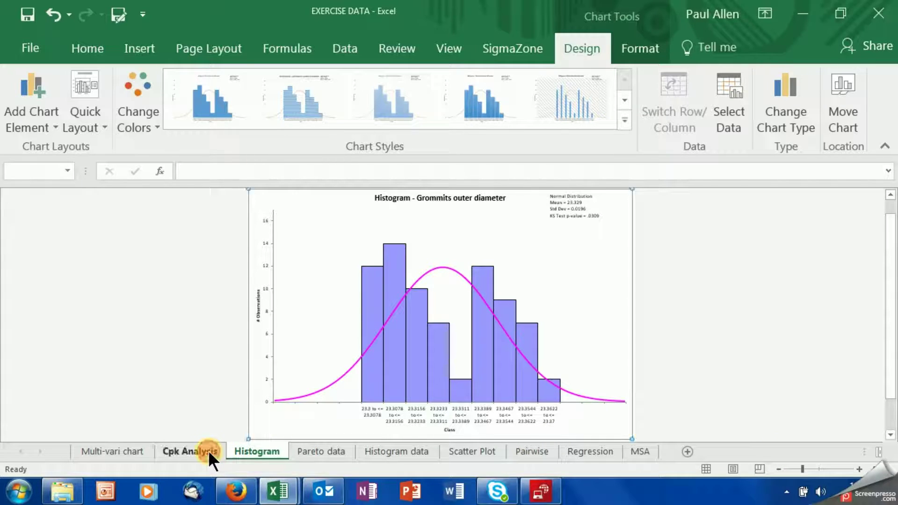
left_click(208, 451)
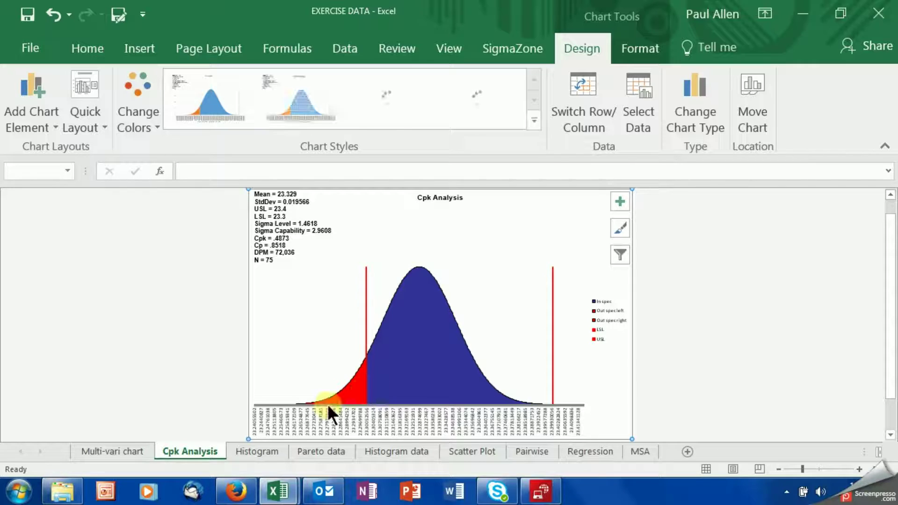
left_click(134, 452)
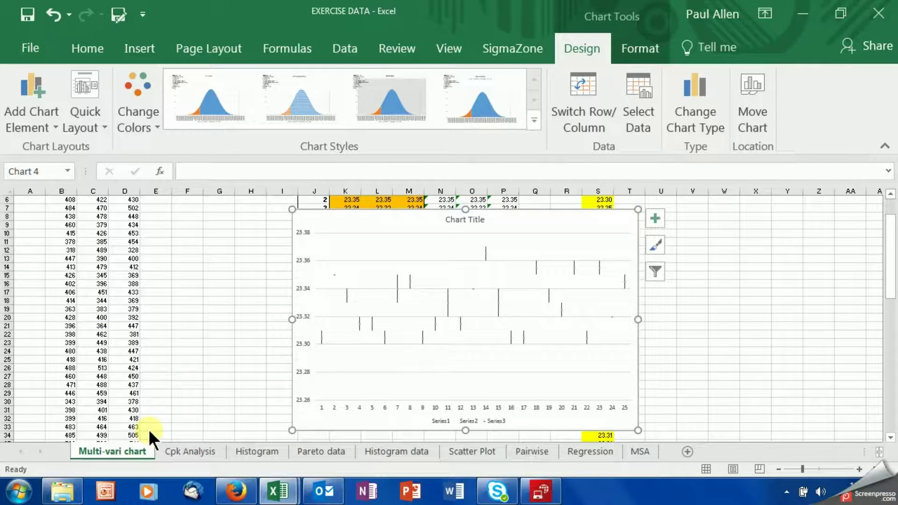